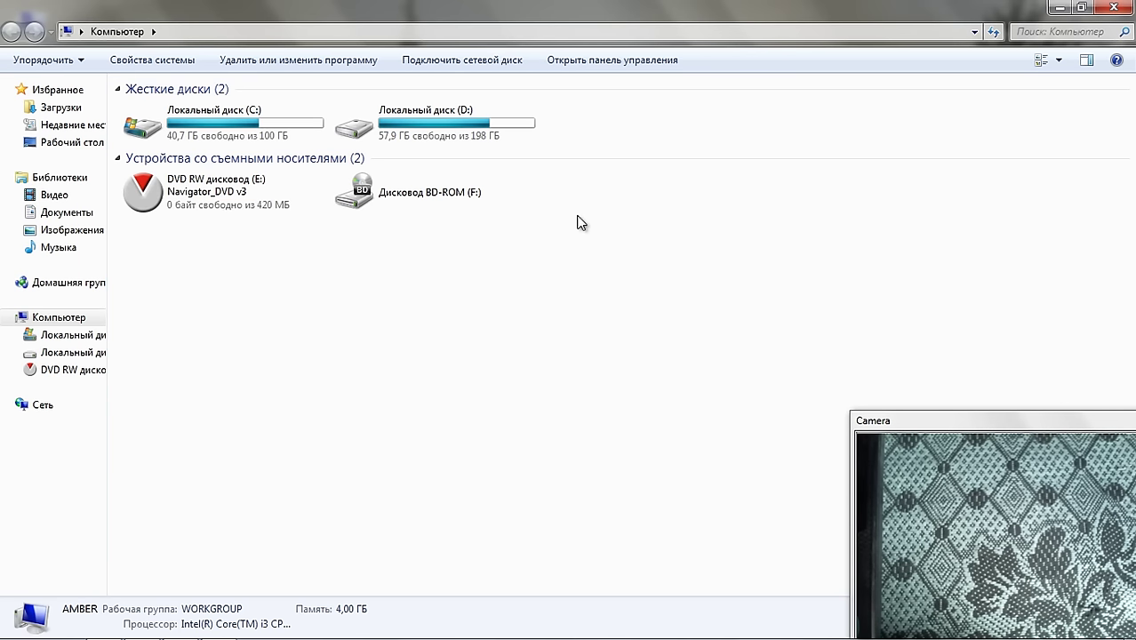
Launch the Navigator_DVD v3 disc from drive E and open the user manual (Руководство пользователя) in the ПЛК63/73 documentation.
{"action": "left_click", "coordinate": [190, 198]}
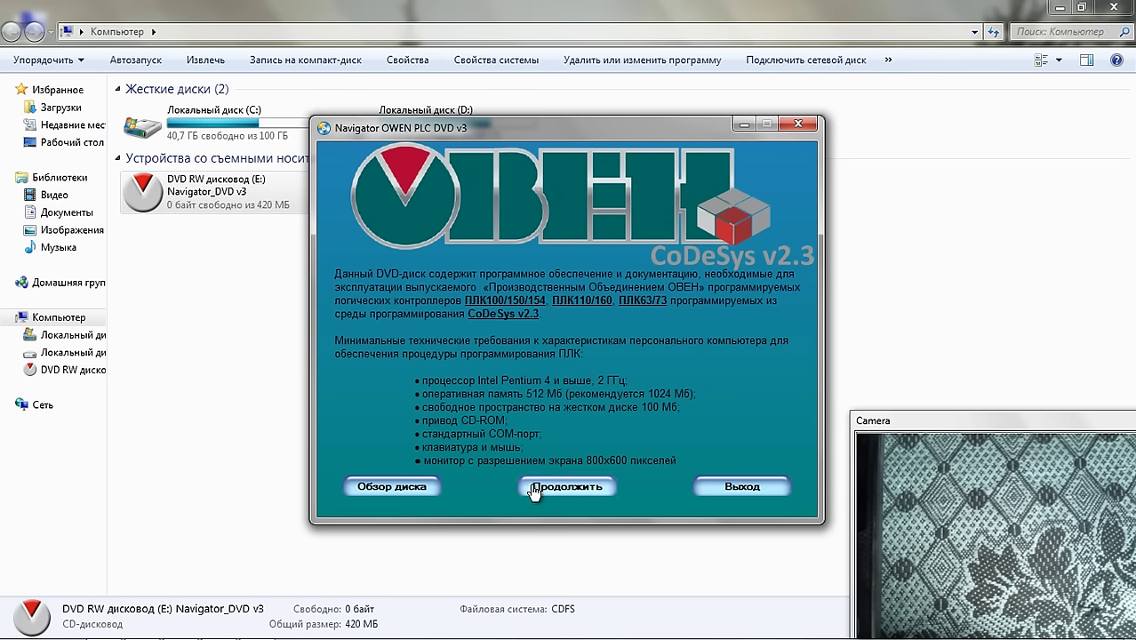
{"action": "left_click", "coordinate": [587, 475]}
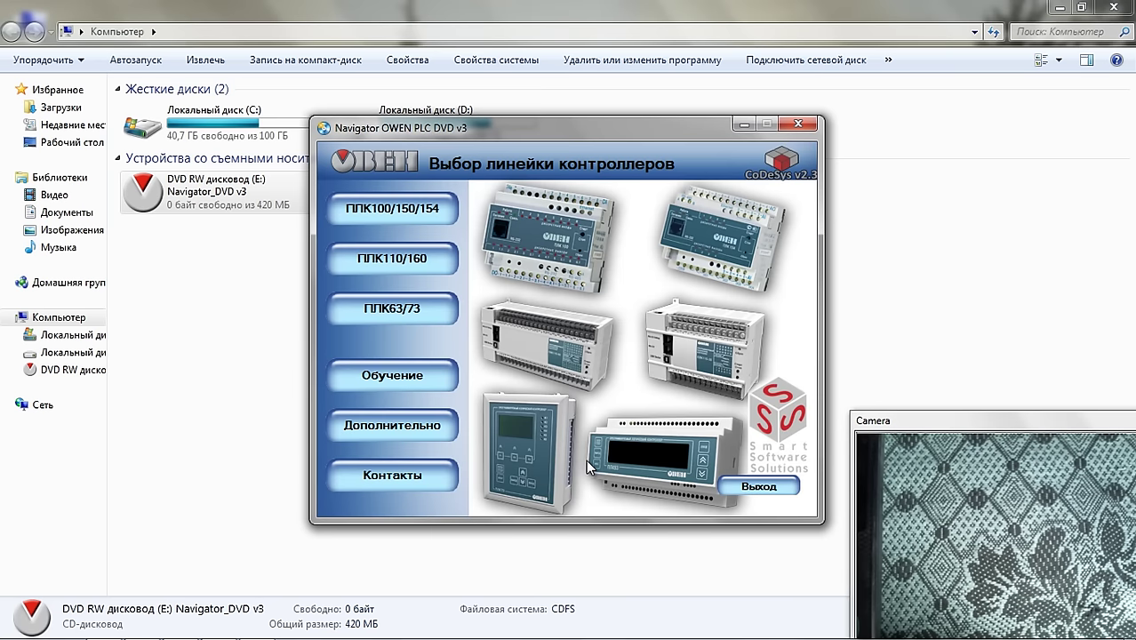
{"action": "left_click", "coordinate": [411, 321]}
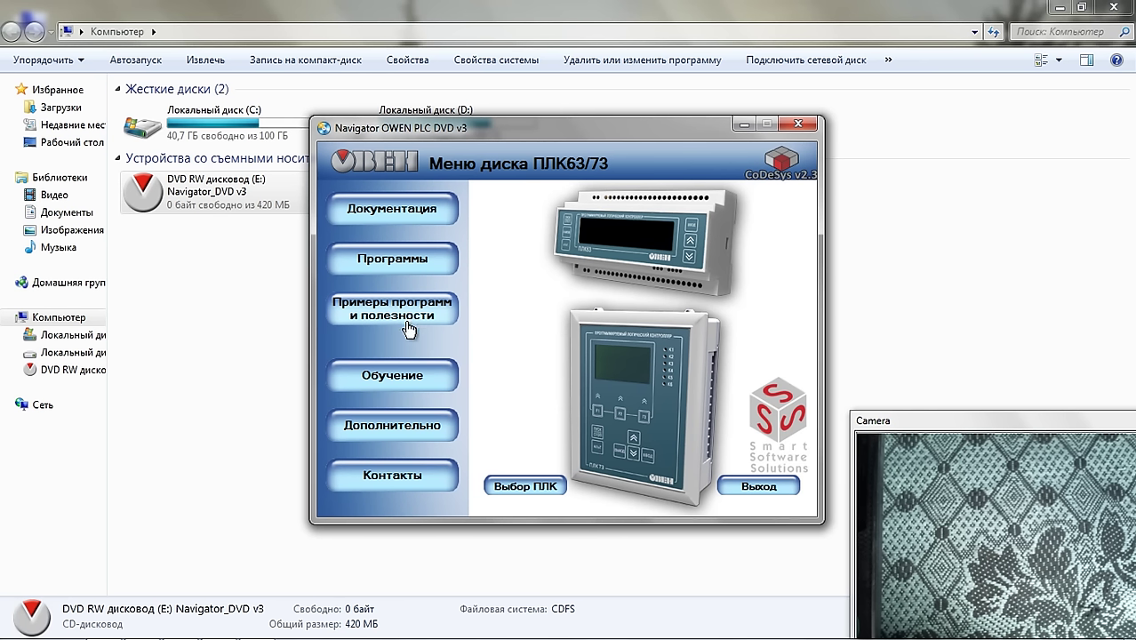
{"action": "left_click", "coordinate": [400, 217]}
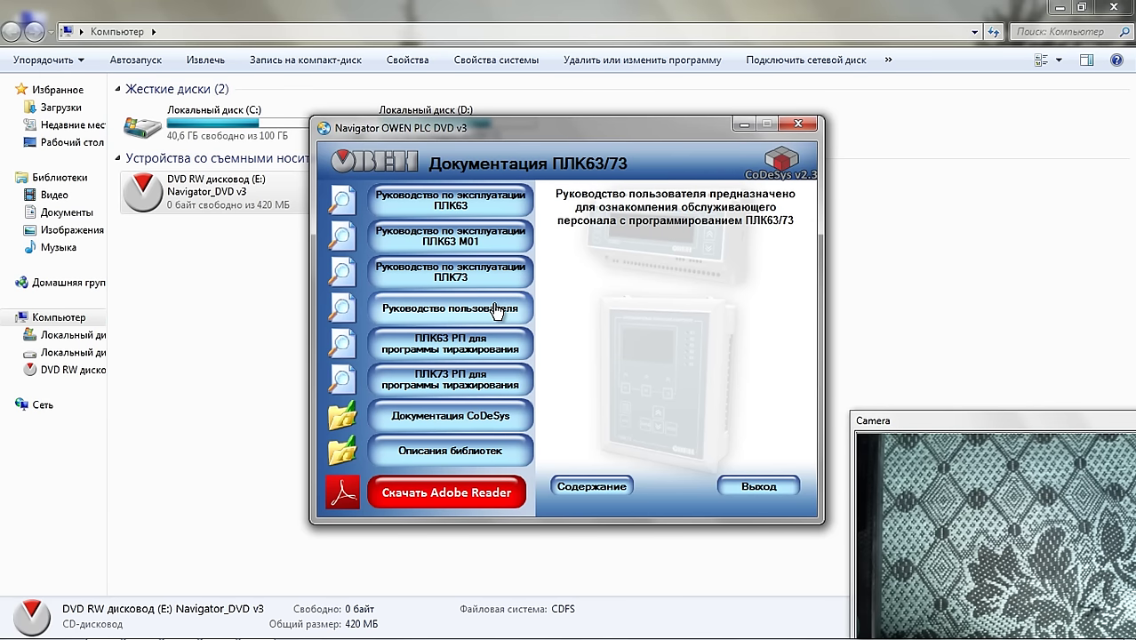
{"action": "left_click", "coordinate": [347, 308]}
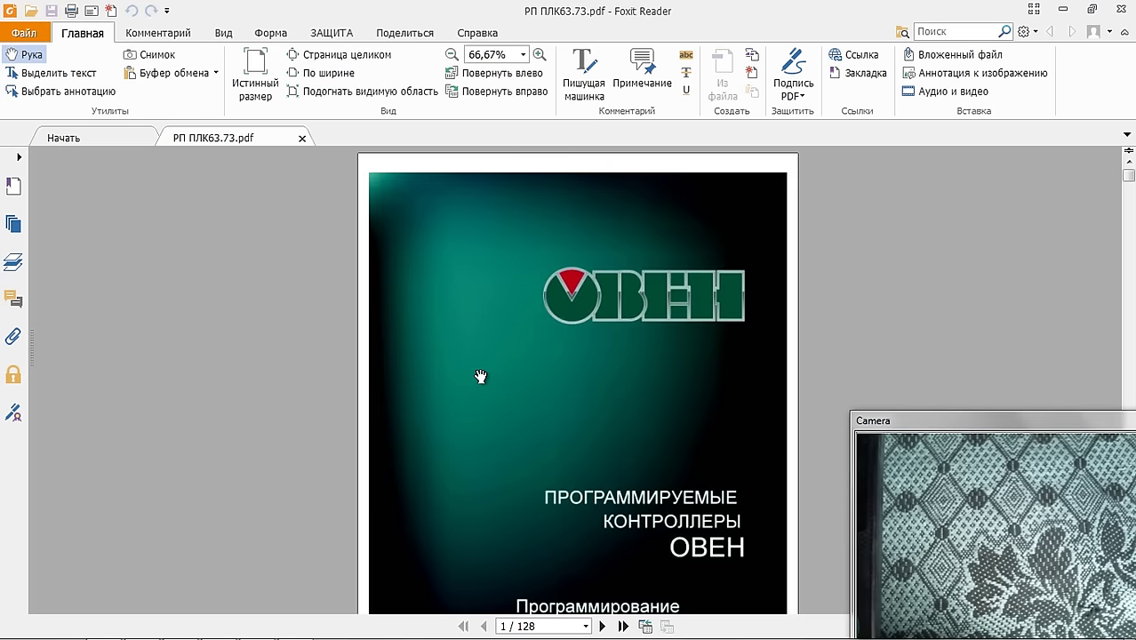
Look through the ПЛК63/73 manual's chapters on CoDeSys installation, target settings, programming languages, PLC connection and variables, and close the manual.
{"action": "scroll", "coordinate": [481, 363], "scroll_direction": "down", "scroll_amount": 3}
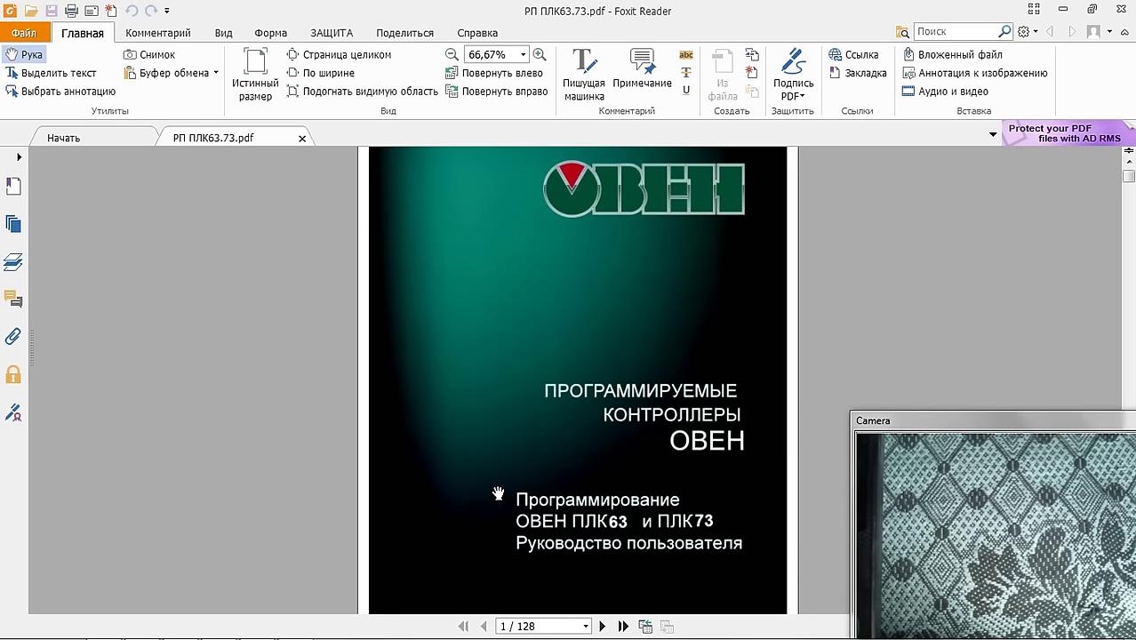
{"action": "scroll", "coordinate": [495, 493], "scroll_direction": "down", "scroll_amount": 13}
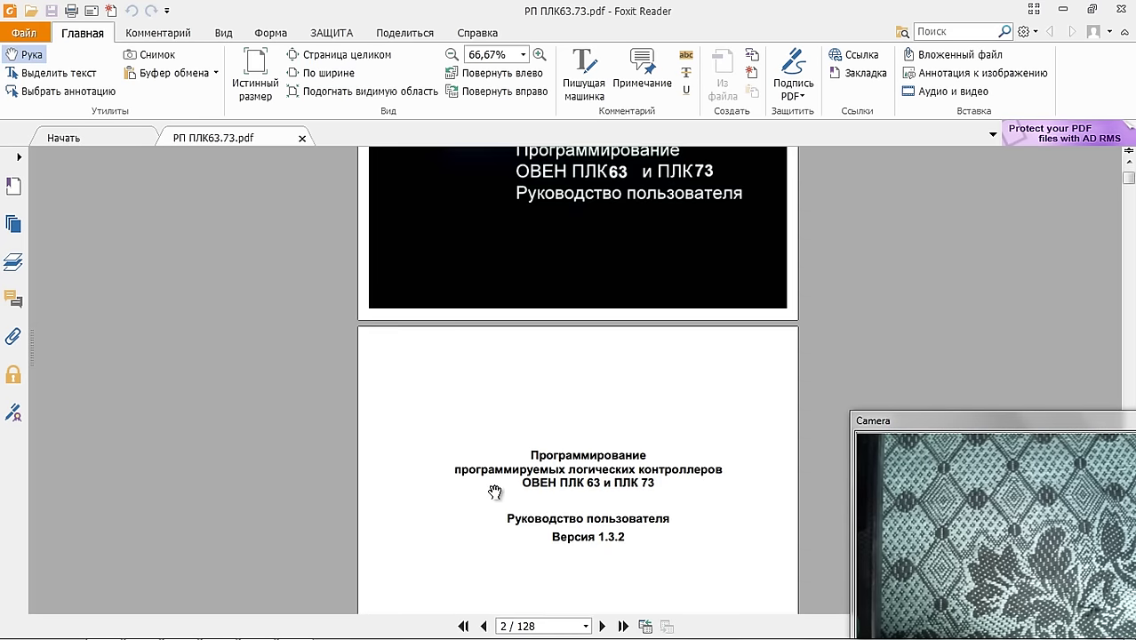
{"action": "scroll", "coordinate": [495, 492], "scroll_direction": "down", "scroll_amount": 20}
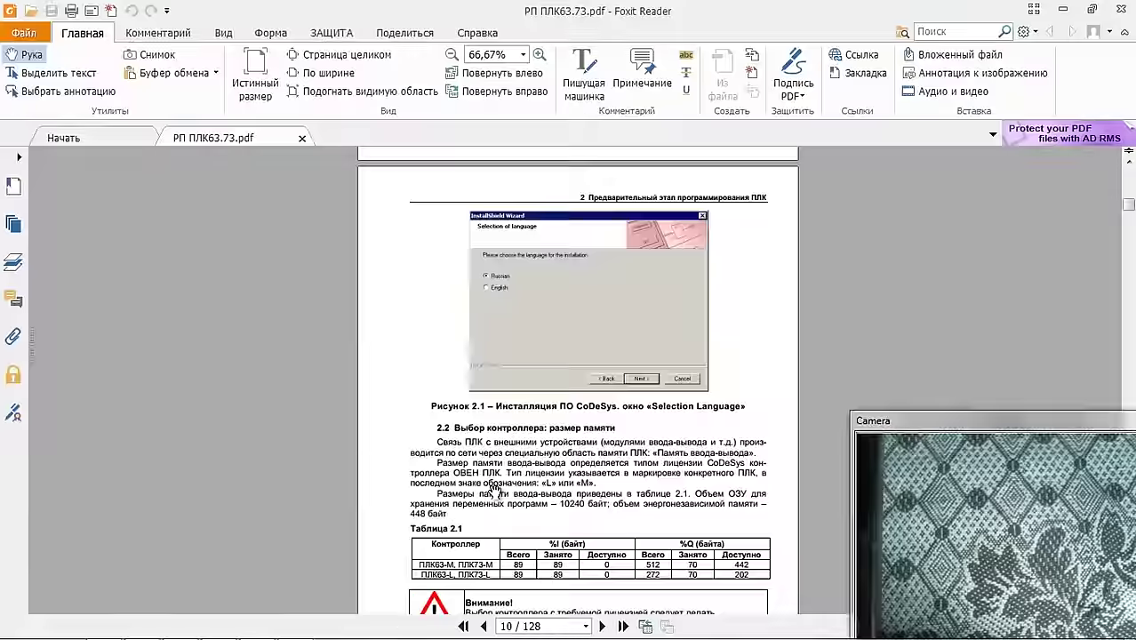
{"action": "scroll", "coordinate": [495, 492], "scroll_direction": "up", "scroll_amount": 20}
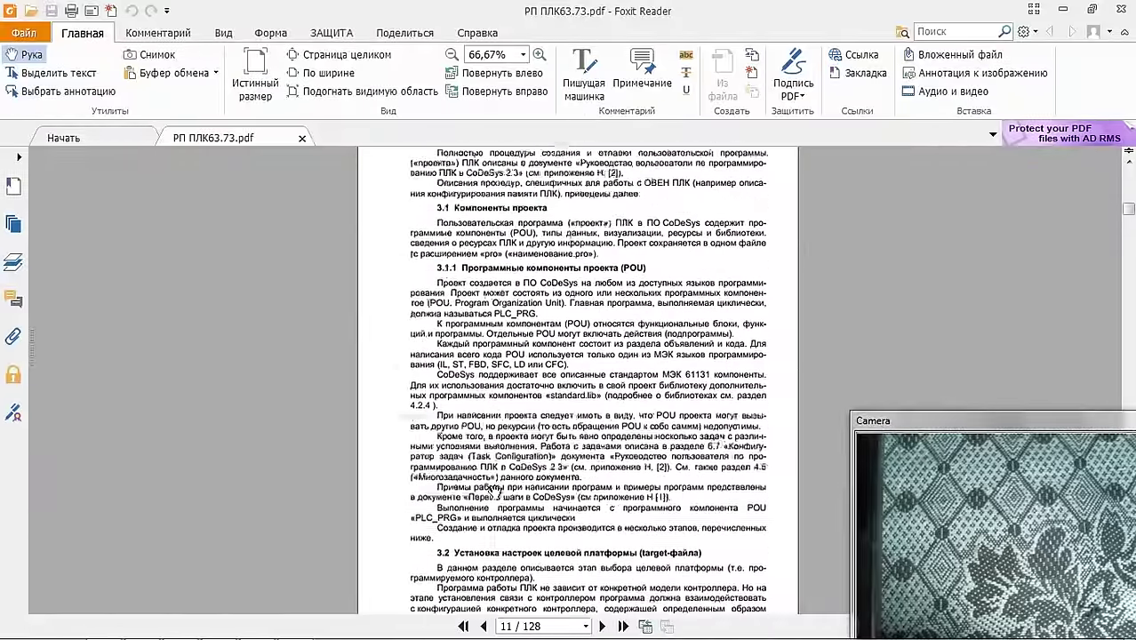
{"action": "scroll", "coordinate": [495, 493], "scroll_direction": "up", "scroll_amount": 5}
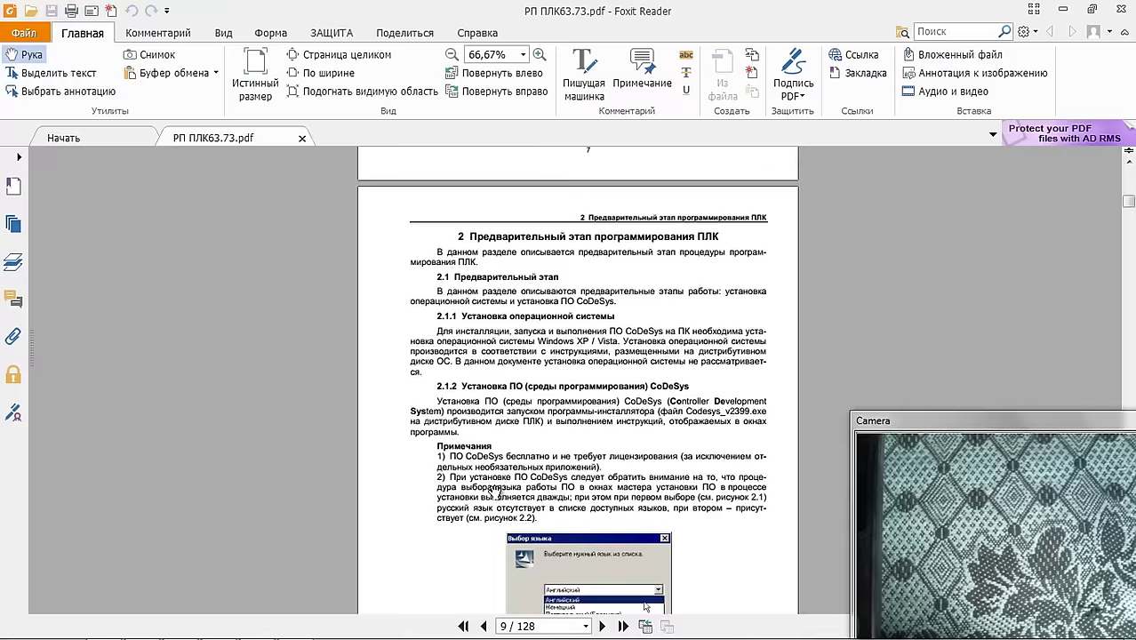
{"action": "scroll", "coordinate": [683, 391], "scroll_direction": "down", "scroll_amount": 20}
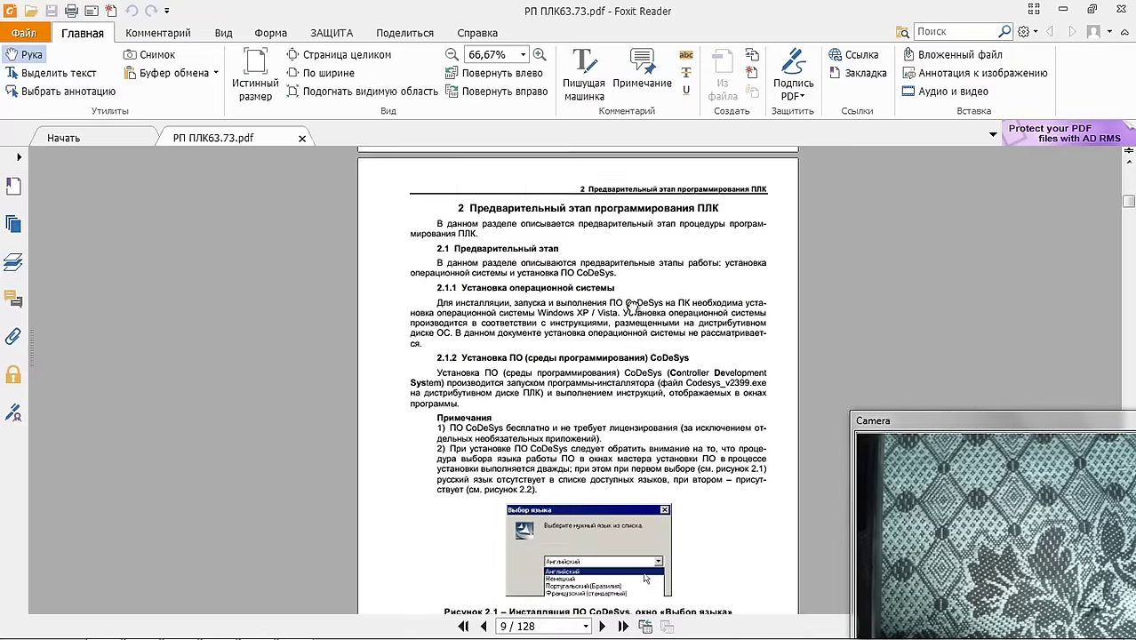
{"action": "scroll", "coordinate": [619, 434], "scroll_direction": "down", "scroll_amount": 20}
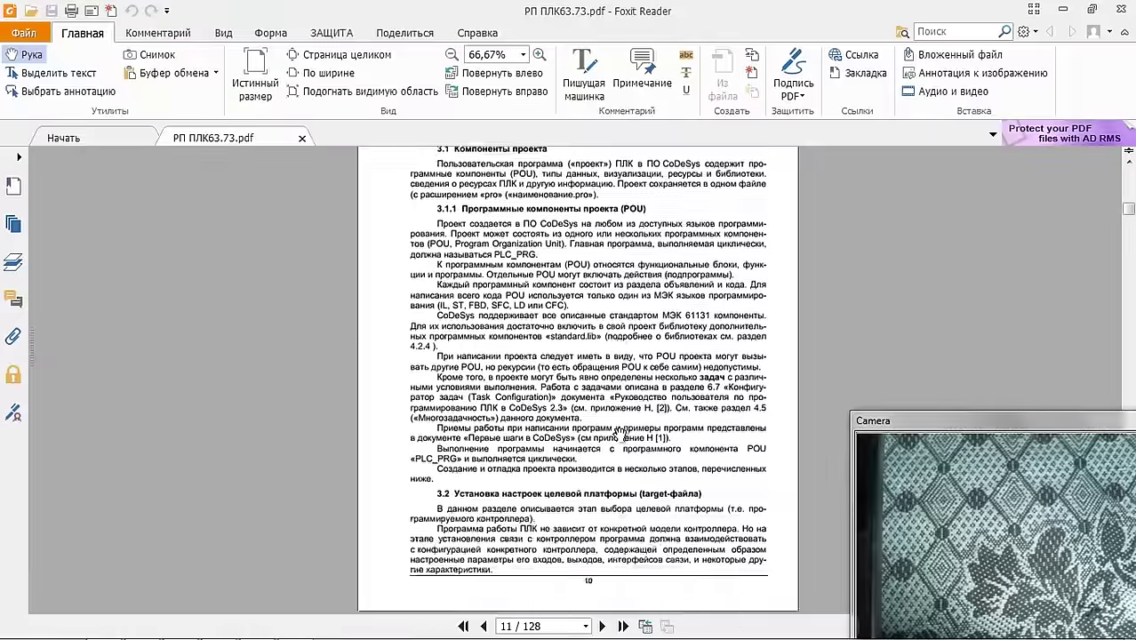
{"action": "scroll", "coordinate": [620, 433], "scroll_direction": "down", "scroll_amount": 5}
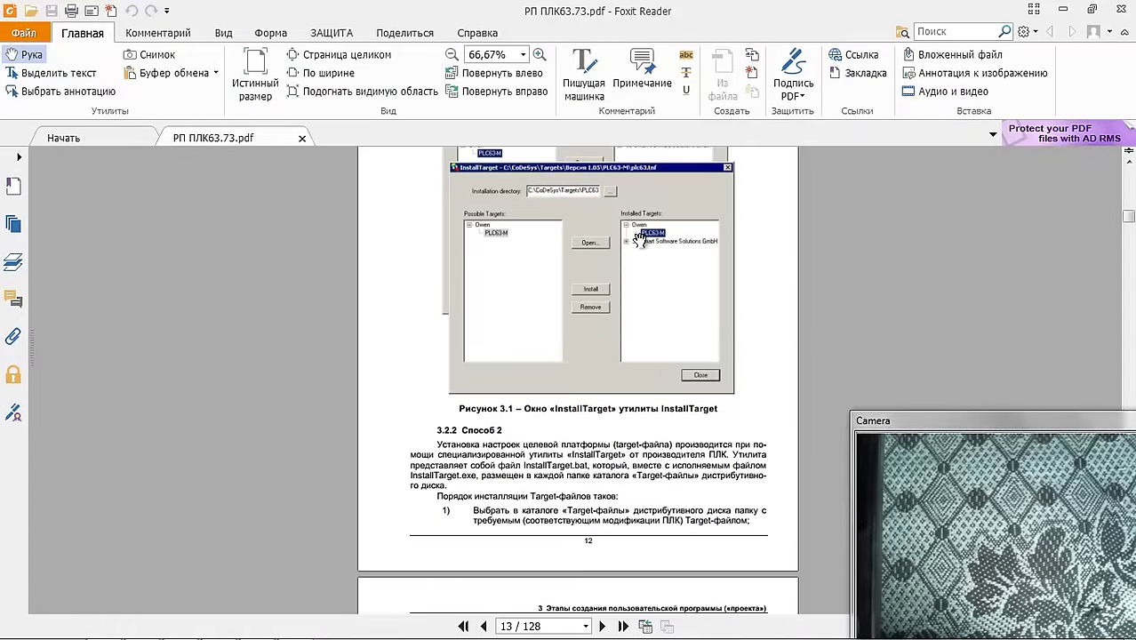
{"action": "scroll", "coordinate": [625, 408], "scroll_direction": "down", "scroll_amount": 20}
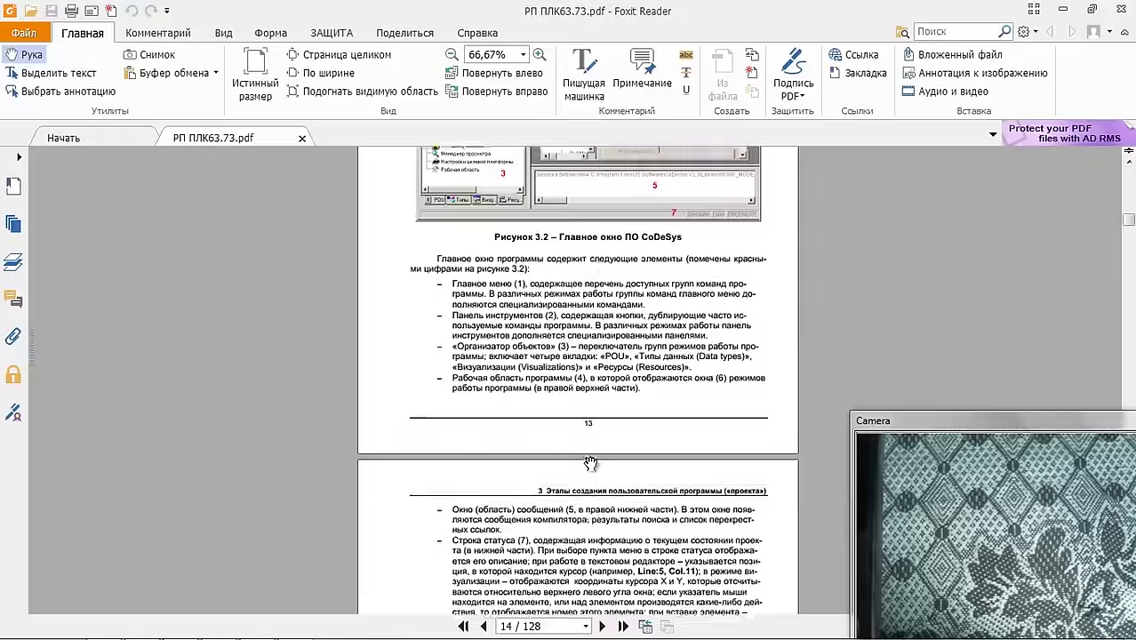
{"action": "scroll", "coordinate": [591, 462], "scroll_direction": "down", "scroll_amount": 20}
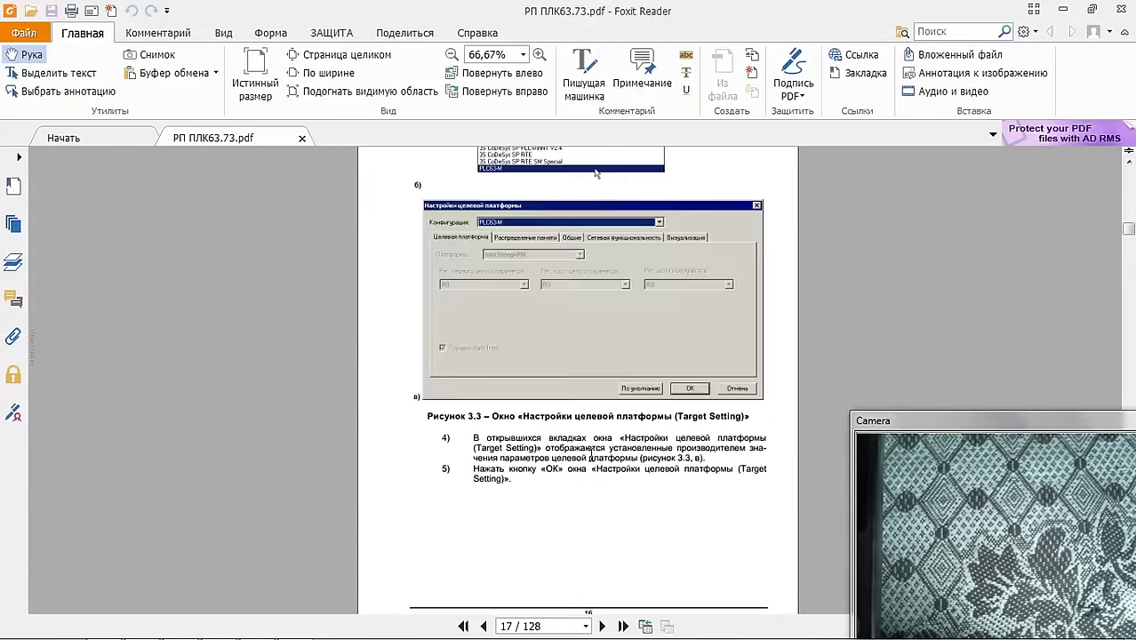
{"action": "scroll", "coordinate": [588, 462], "scroll_direction": "down", "scroll_amount": 20}
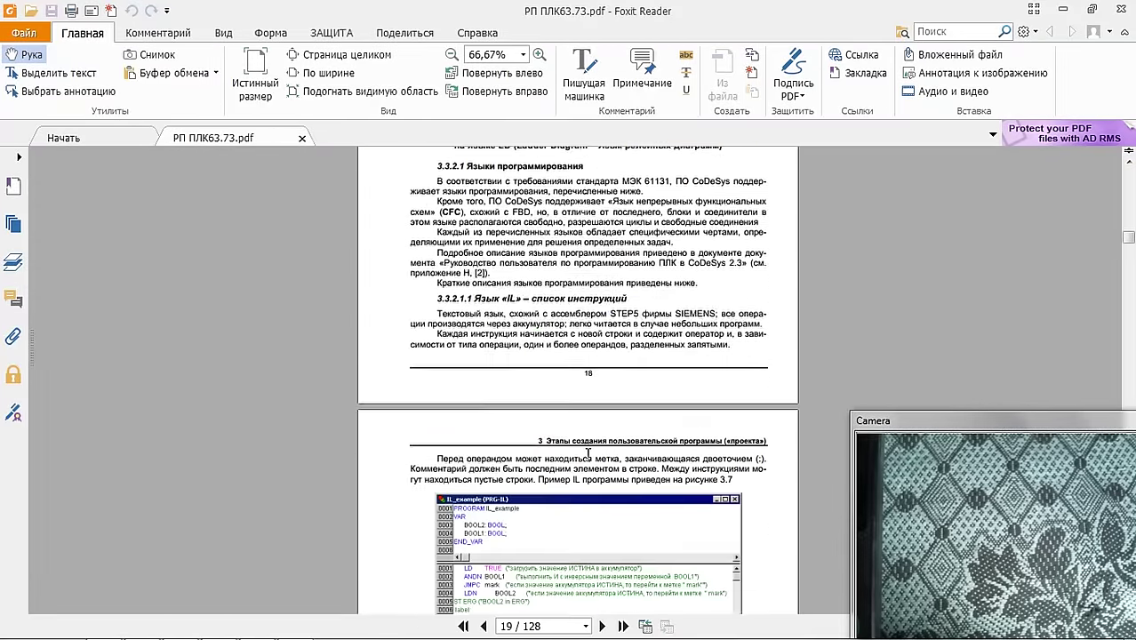
{"action": "scroll", "coordinate": [588, 455], "scroll_direction": "down", "scroll_amount": 20}
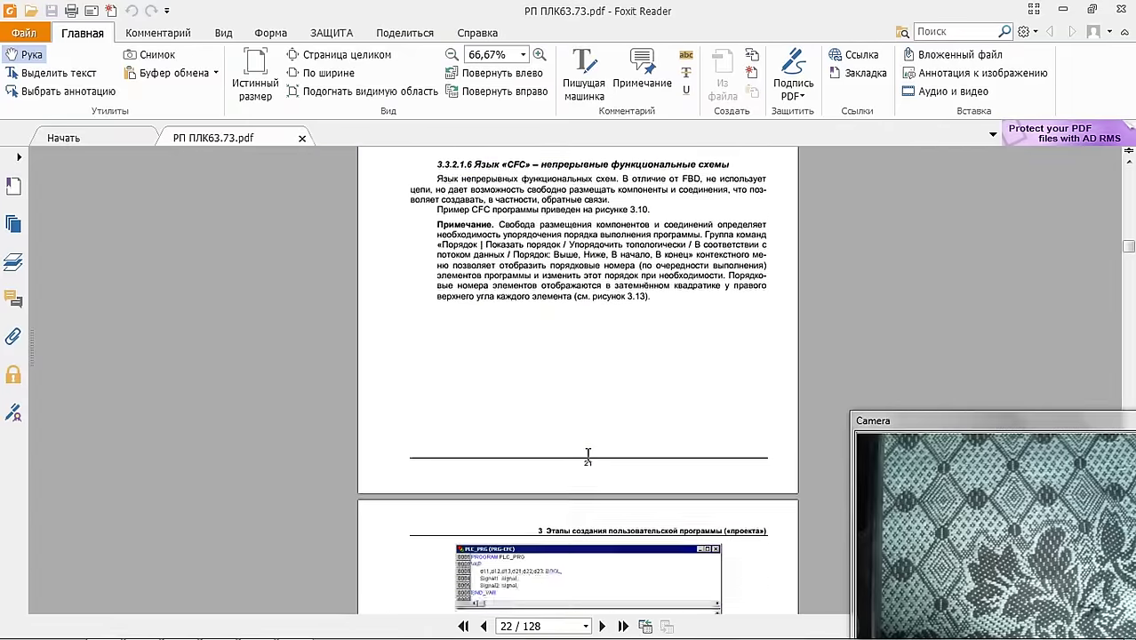
{"action": "scroll", "coordinate": [588, 455], "scroll_direction": "down", "scroll_amount": 20}
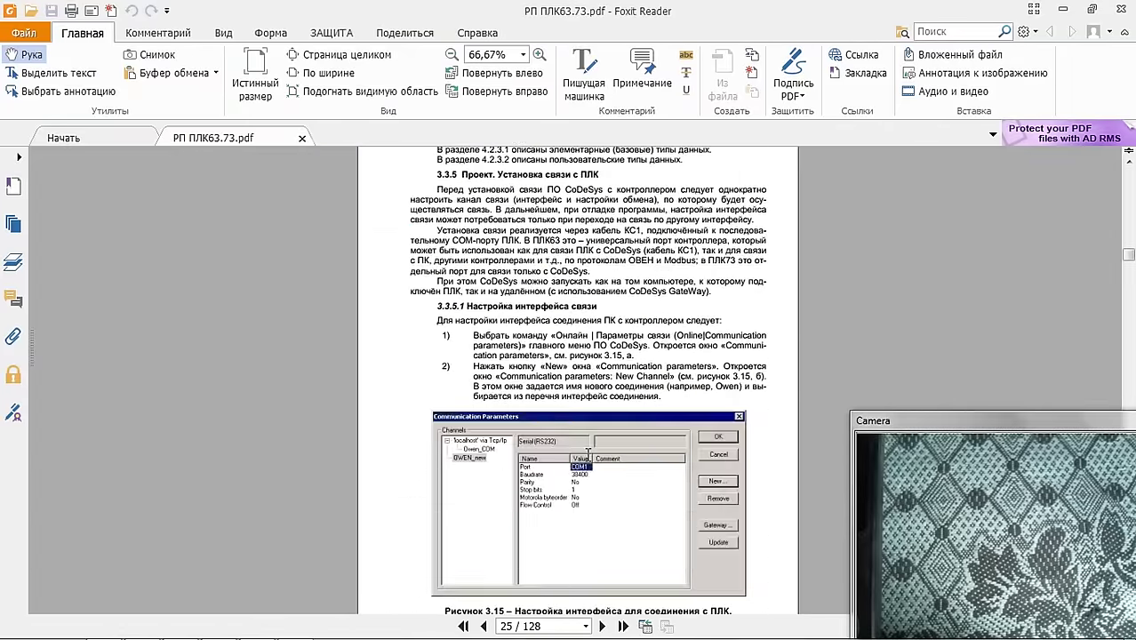
{"action": "scroll", "coordinate": [587, 455], "scroll_direction": "down", "scroll_amount": 20}
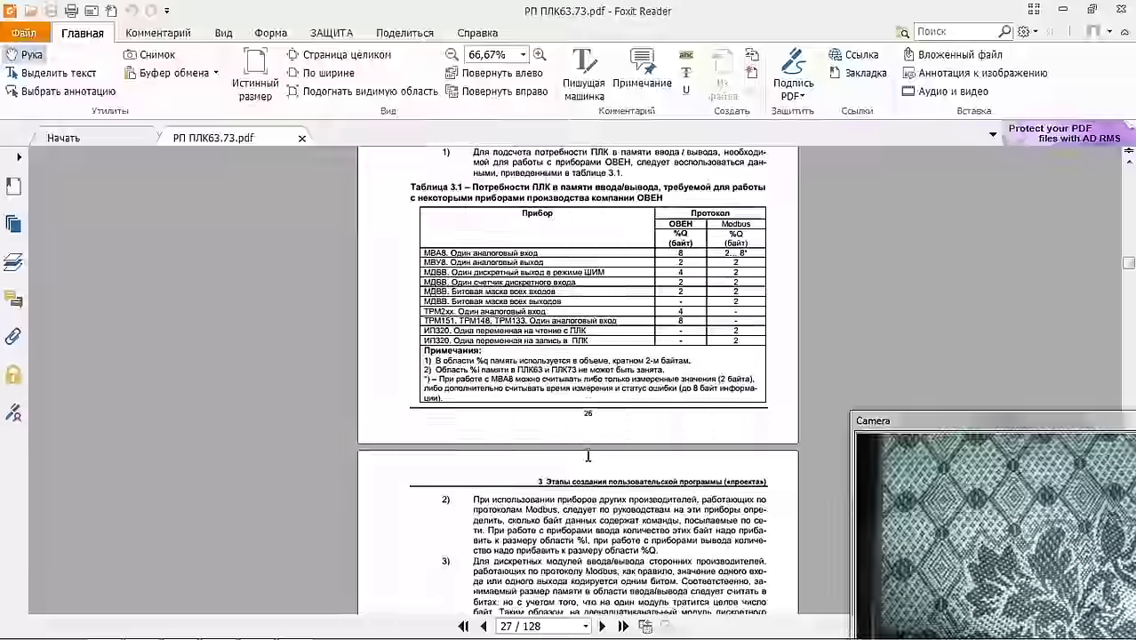
{"action": "scroll", "coordinate": [588, 455], "scroll_direction": "down", "scroll_amount": 20}
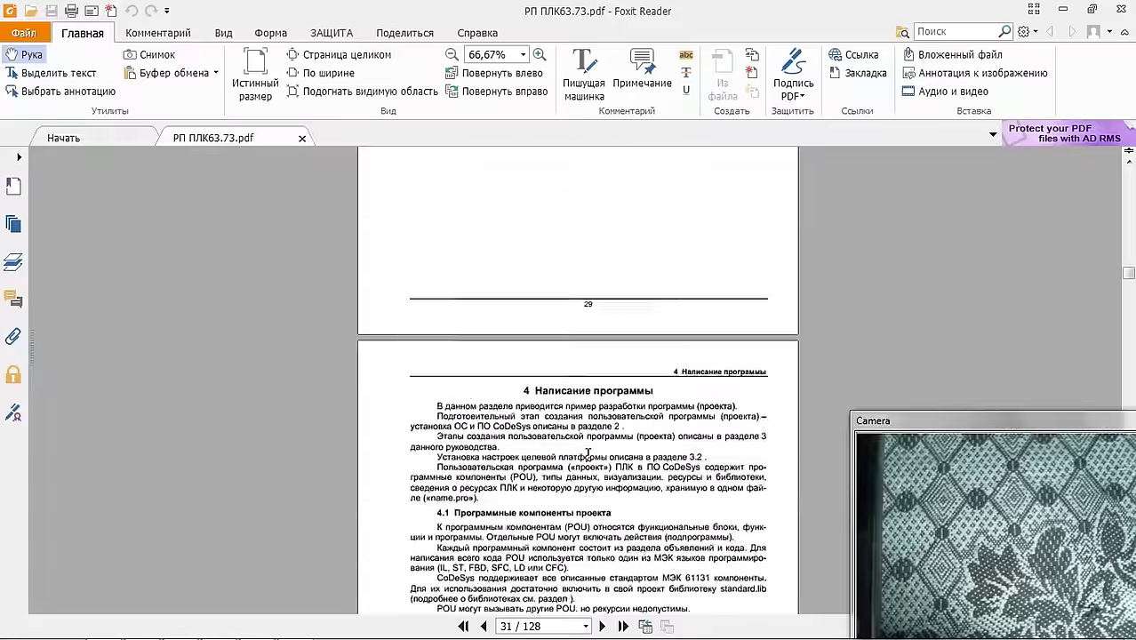
{"action": "scroll", "coordinate": [587, 455], "scroll_direction": "down", "scroll_amount": 20}
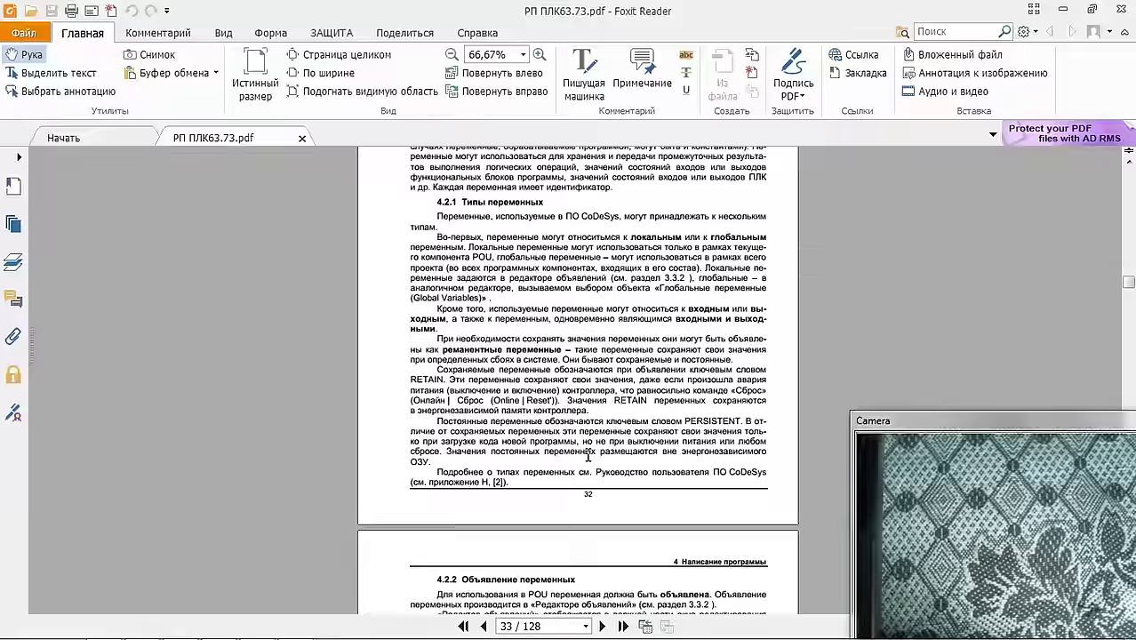
{"action": "scroll", "coordinate": [588, 456], "scroll_direction": "down", "scroll_amount": 20}
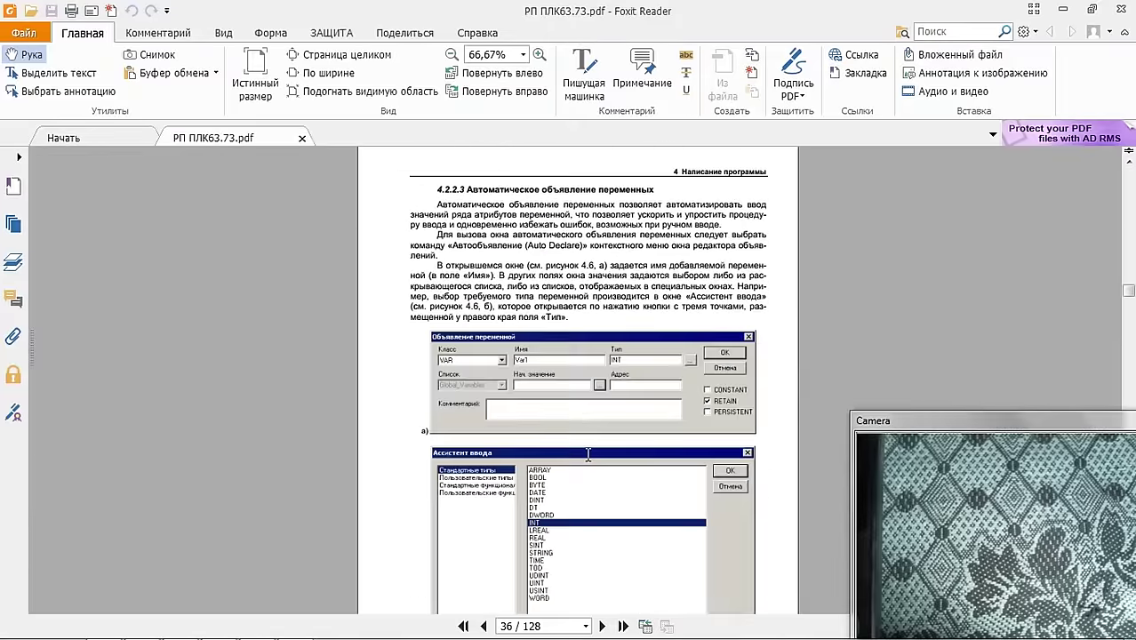
{"action": "scroll", "coordinate": [587, 455], "scroll_direction": "down", "scroll_amount": 20}
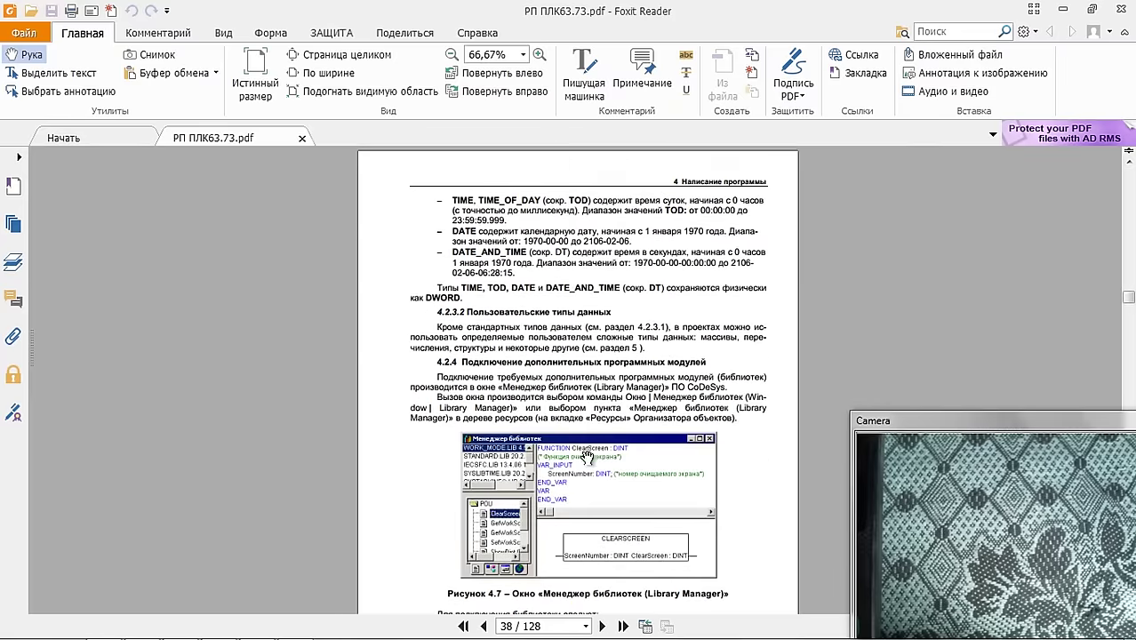
{"action": "left_click", "coordinate": [1123, 9]}
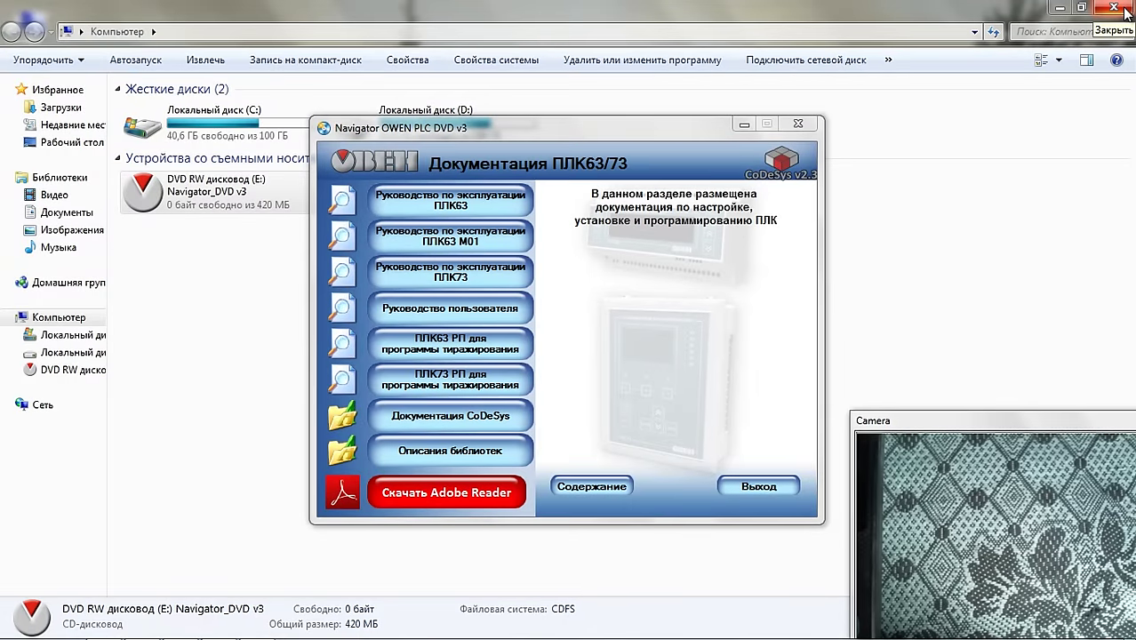
Go to the Target-file section of the ПЛК63/73 programs in the disc navigator and try to install Target-файлы version 2.01.
{"action": "left_click", "coordinate": [725, 150]}
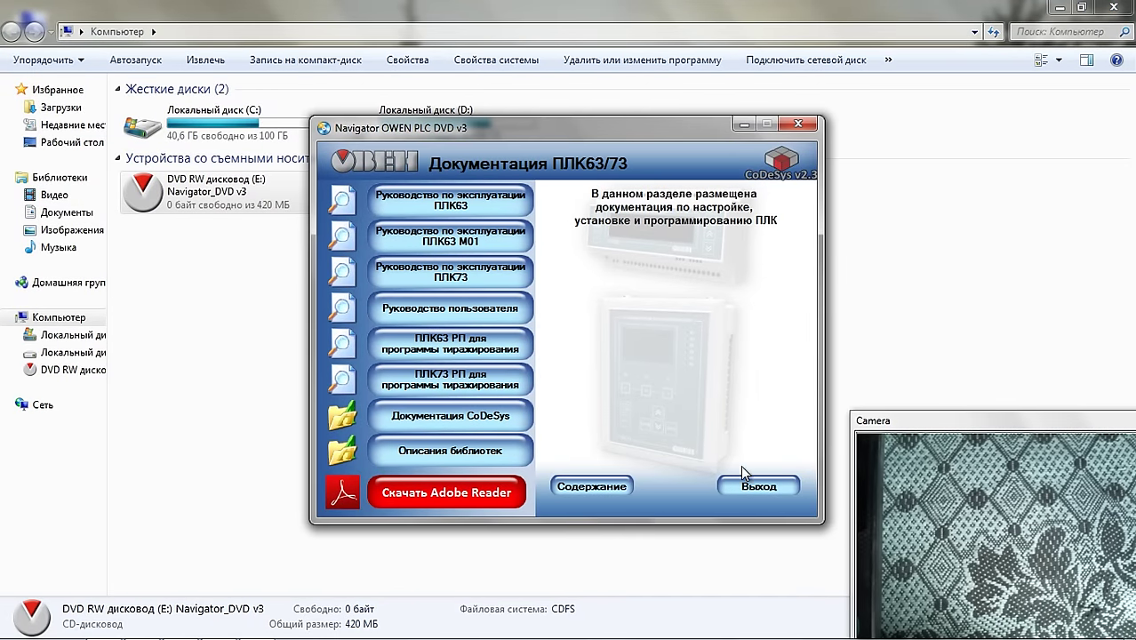
{"action": "left_click", "coordinate": [617, 489]}
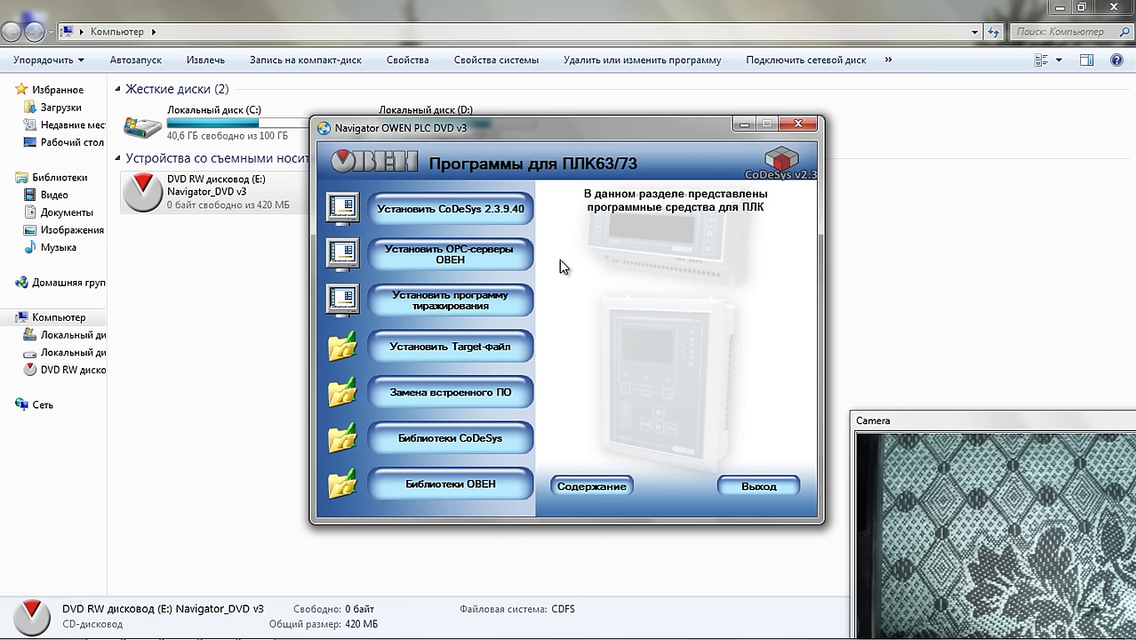
{"action": "mouse_move", "coordinate": [464, 218]}
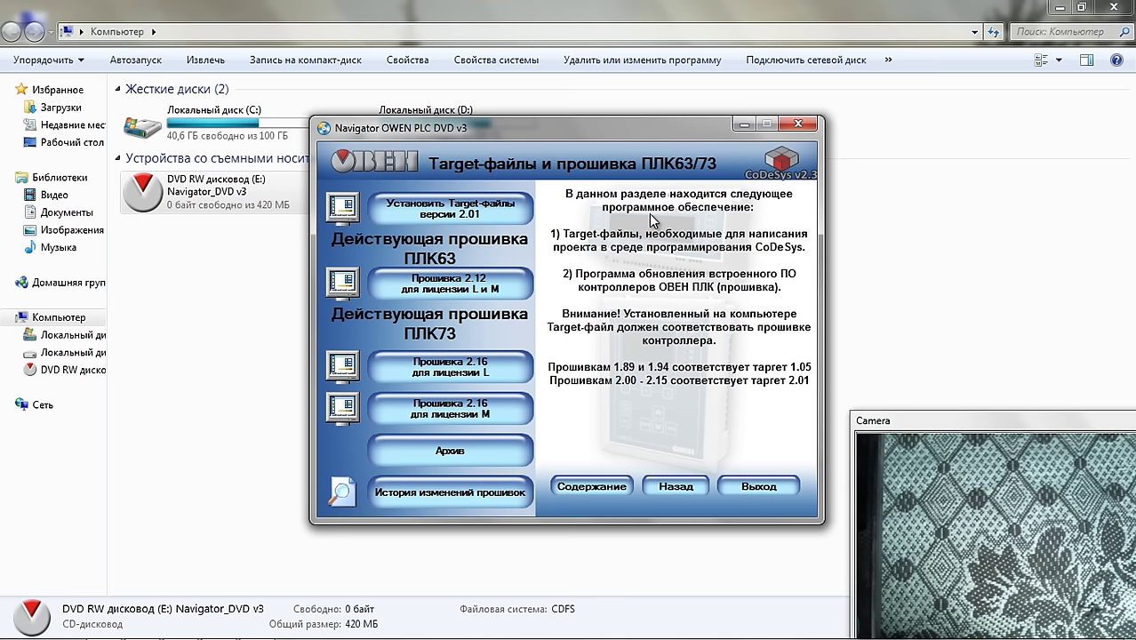
{"action": "left_click", "coordinate": [504, 215]}
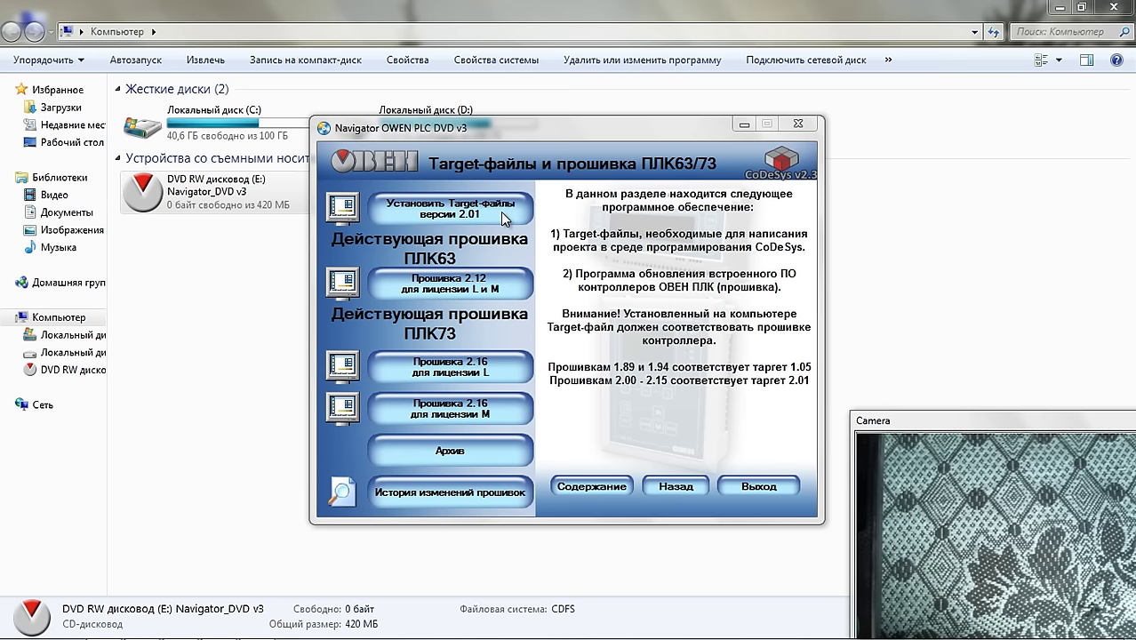
{"action": "left_click", "coordinate": [715, 370]}
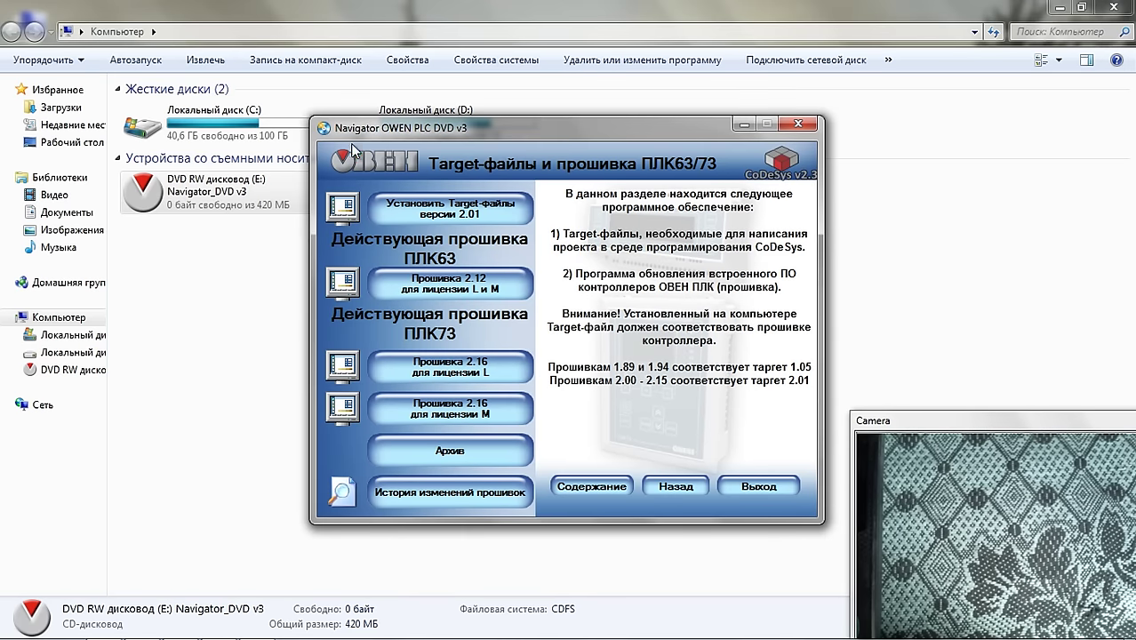
Browse the contents of disc E to 02. Target-файлы, 03. PLC63_73, Ver 2.01 and open the Automatic Installation folder.
{"action": "left_click", "coordinate": [239, 189]}
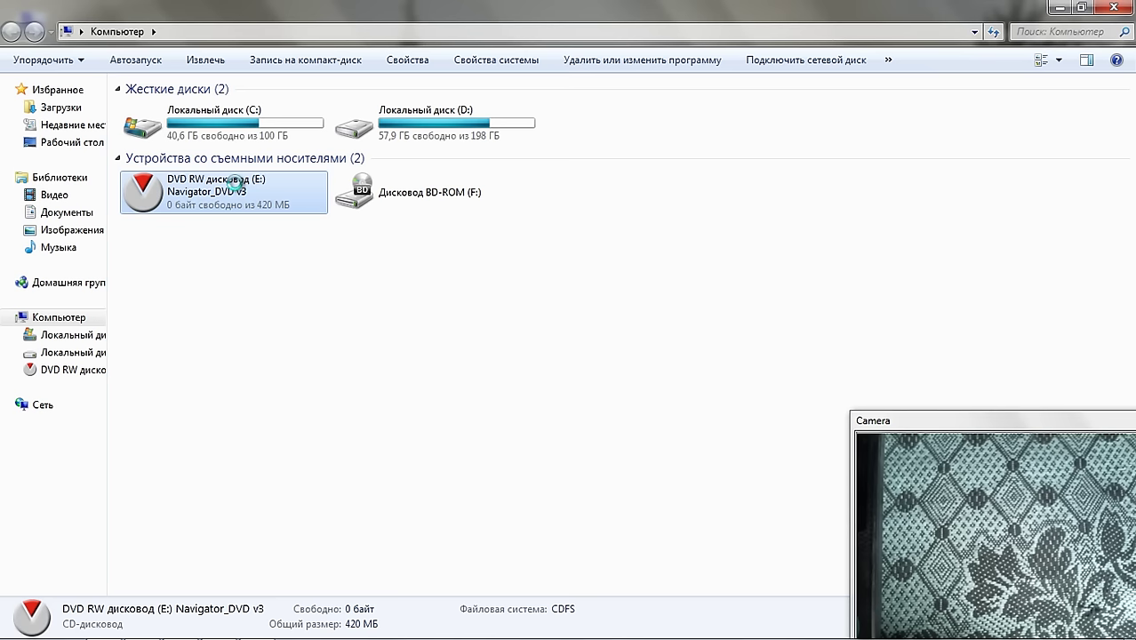
{"action": "right_click", "coordinate": [237, 186]}
{"action": "left_click", "coordinate": [291, 228]}
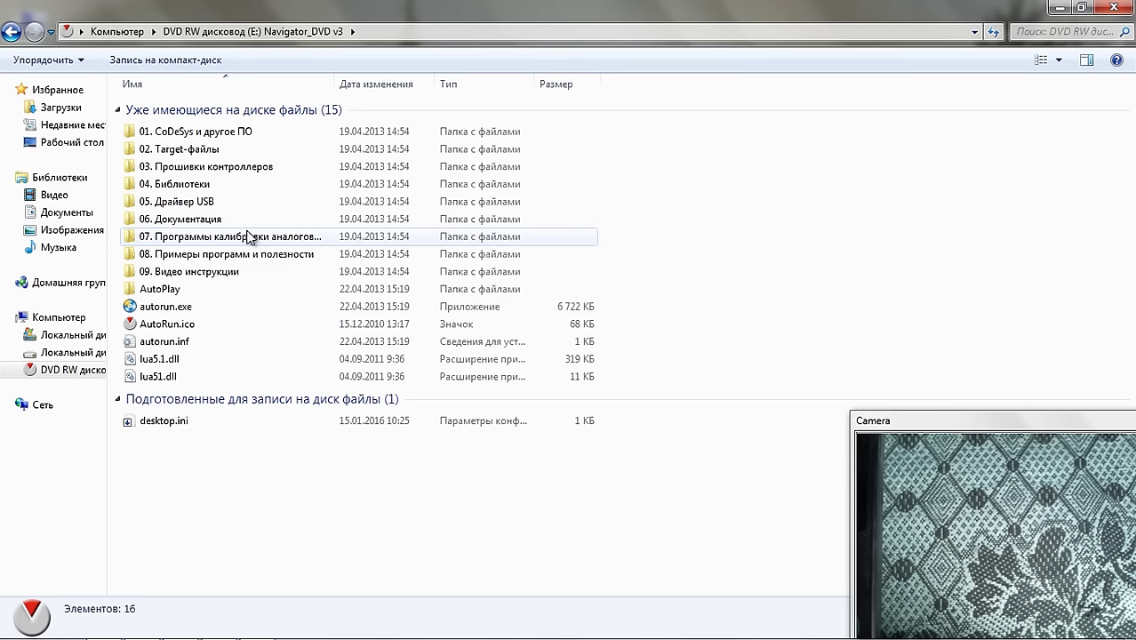
{"action": "double_click", "coordinate": [275, 148]}
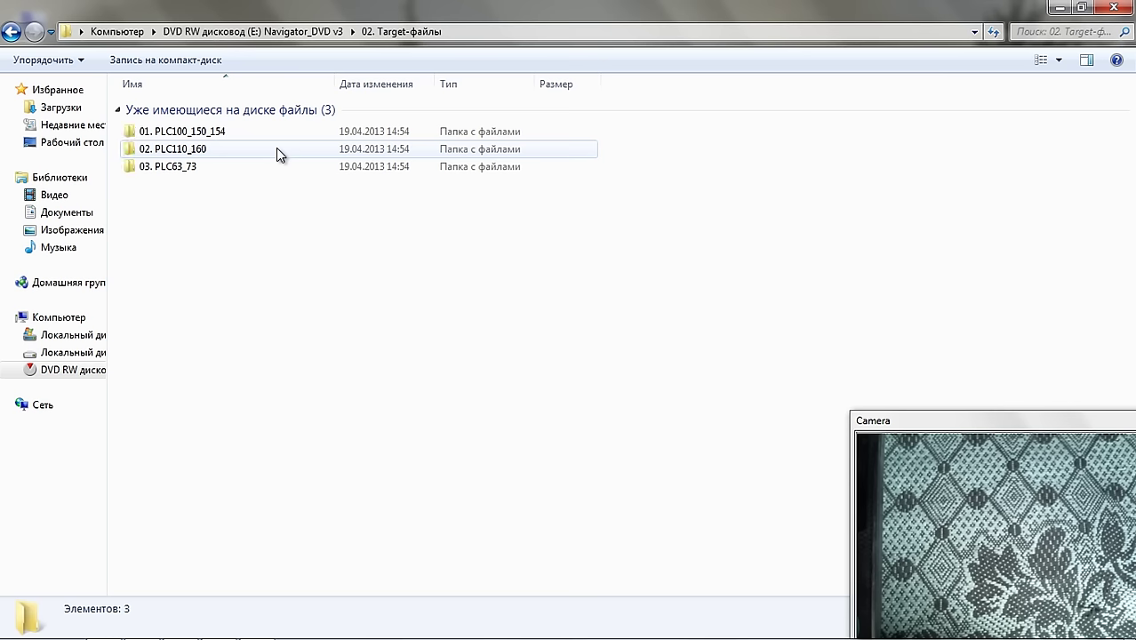
{"action": "double_click", "coordinate": [187, 169]}
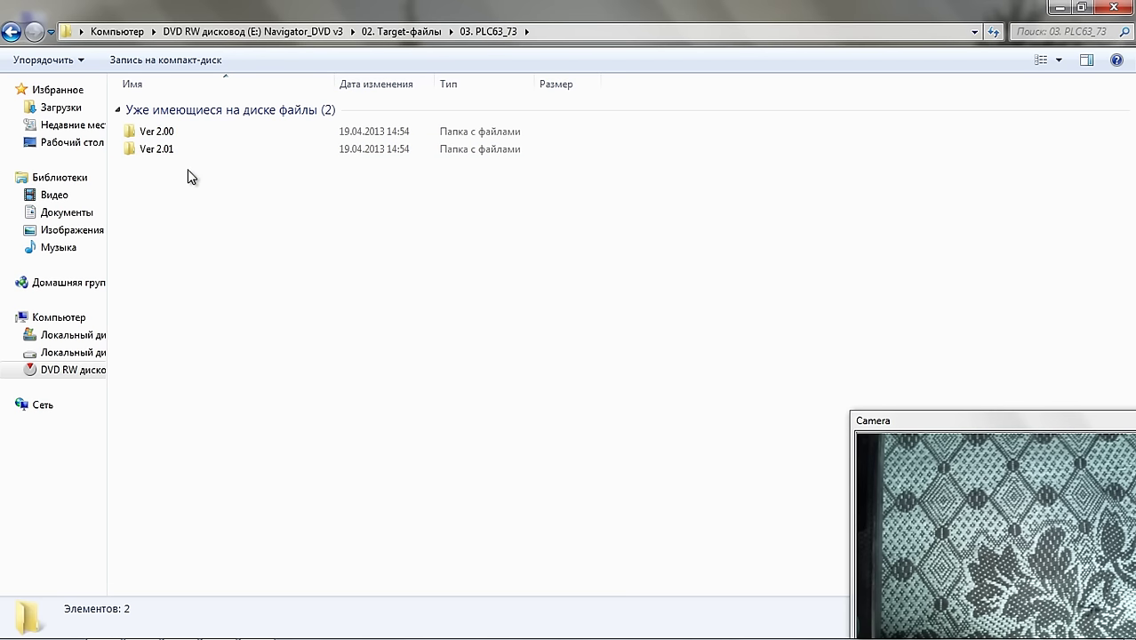
{"action": "left_click", "coordinate": [208, 133]}
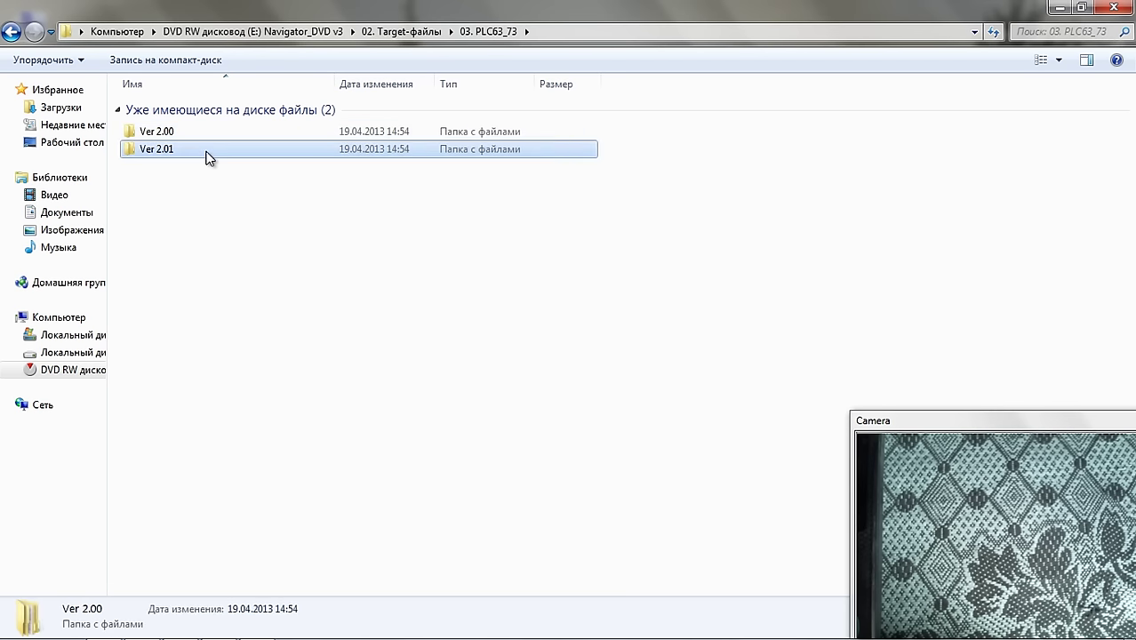
{"action": "double_click", "coordinate": [207, 151]}
{"action": "double_click", "coordinate": [212, 139]}
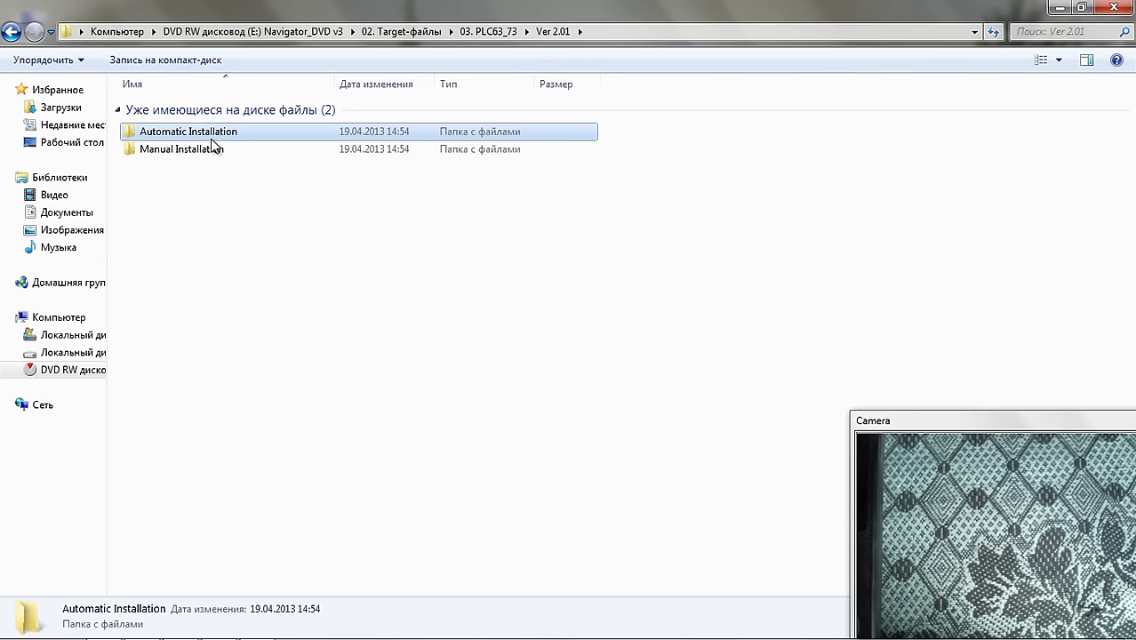
Check the Install_Target_v.2.01_for_PLC63_PLC73.exe installer in Automatic Installation, and the PLC folders inside Manual Installation.
{"action": "left_click", "coordinate": [213, 137]}
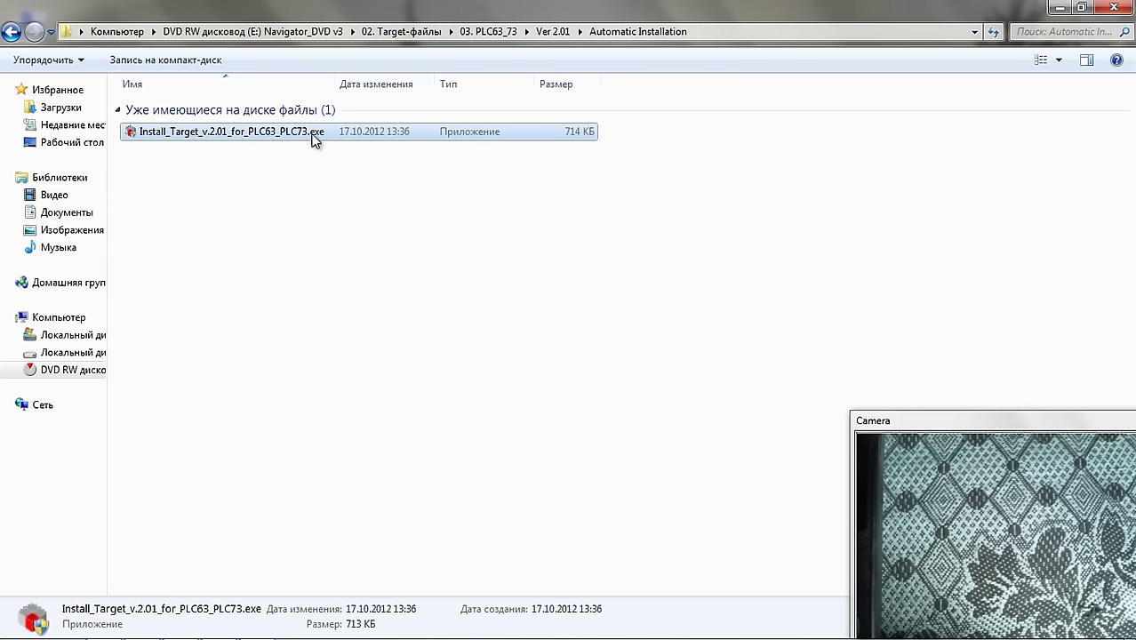
{"action": "left_click", "coordinate": [10, 32]}
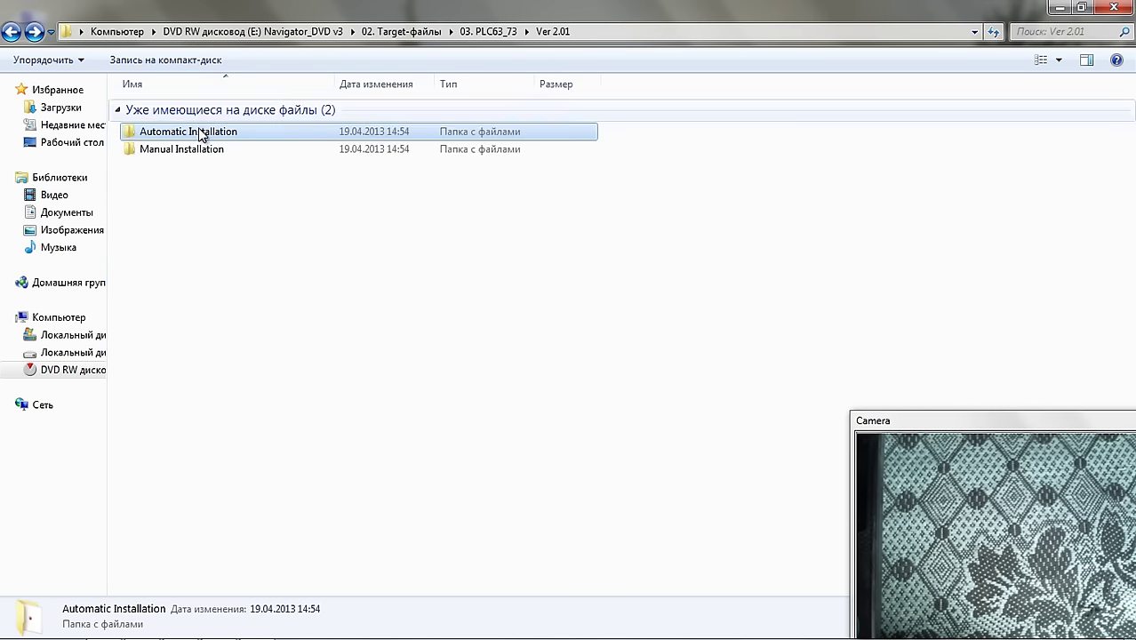
{"action": "double_click", "coordinate": [198, 151]}
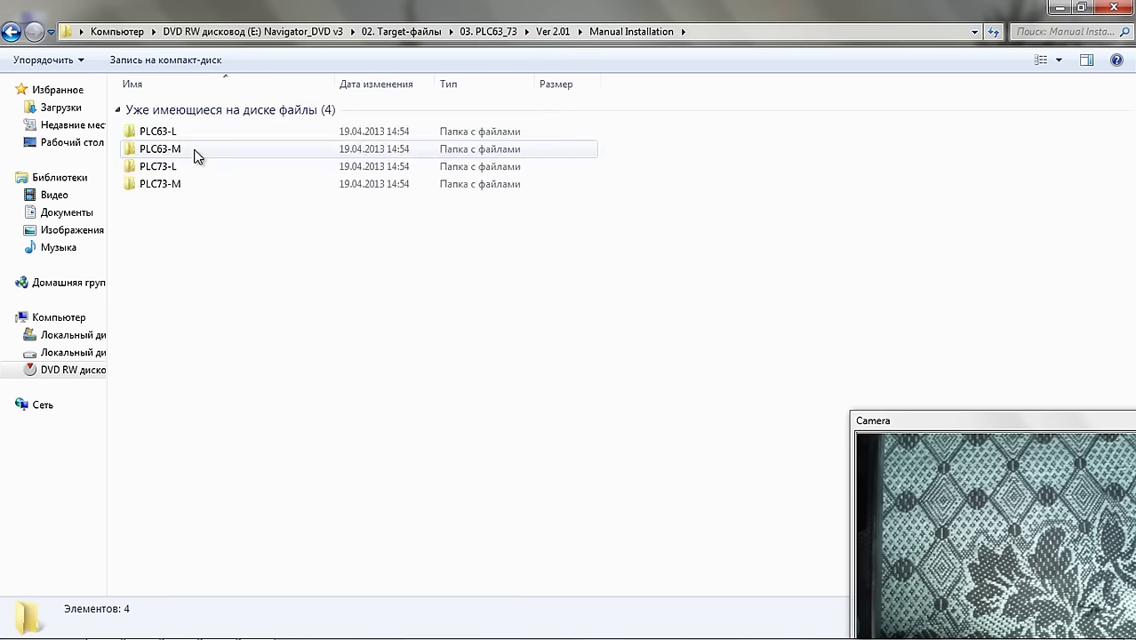
{"action": "left_click_drag", "start_coordinate": [243, 234], "coordinate": [183, 108]}
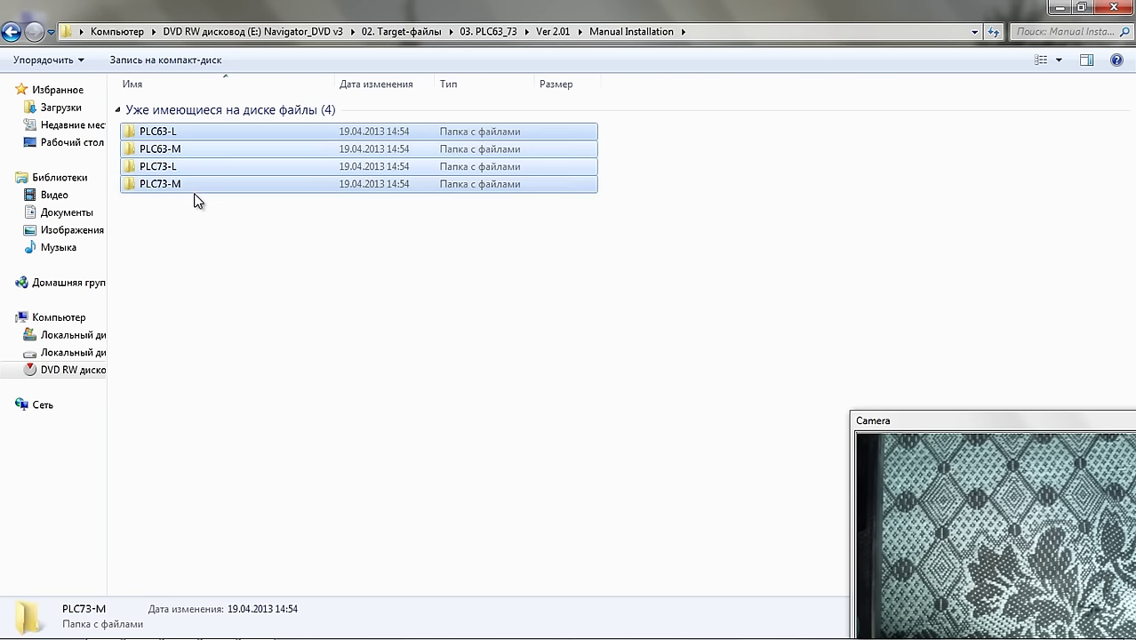
Open the PLC63-M folder and examine its target files, including plc63_512_m.trg.
{"action": "left_click", "coordinate": [187, 149]}
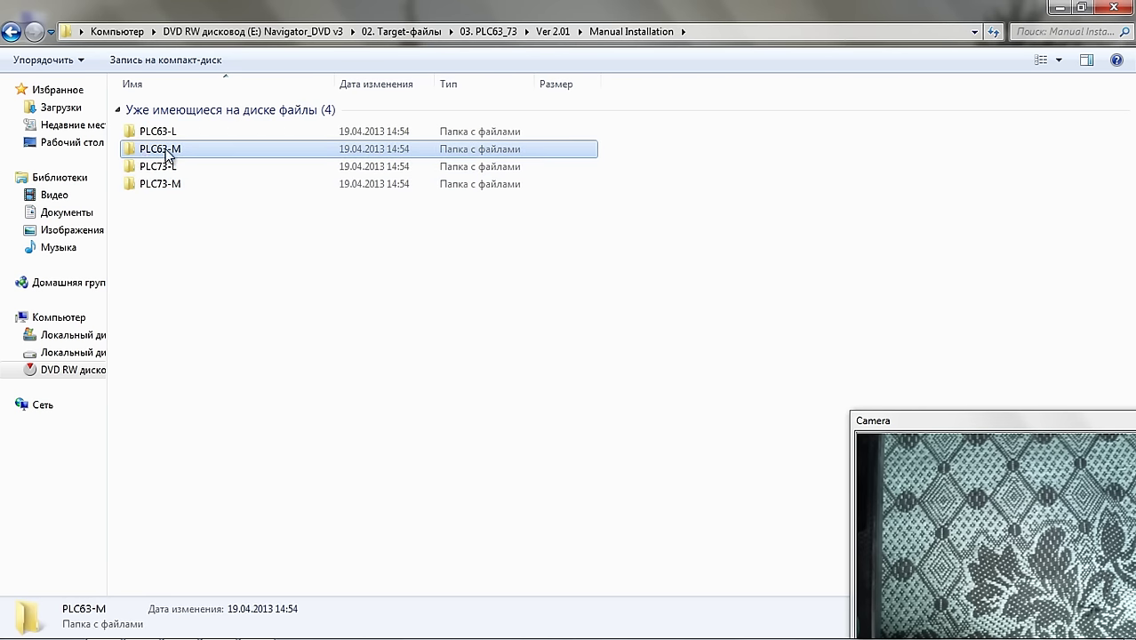
{"action": "double_click", "coordinate": [184, 151]}
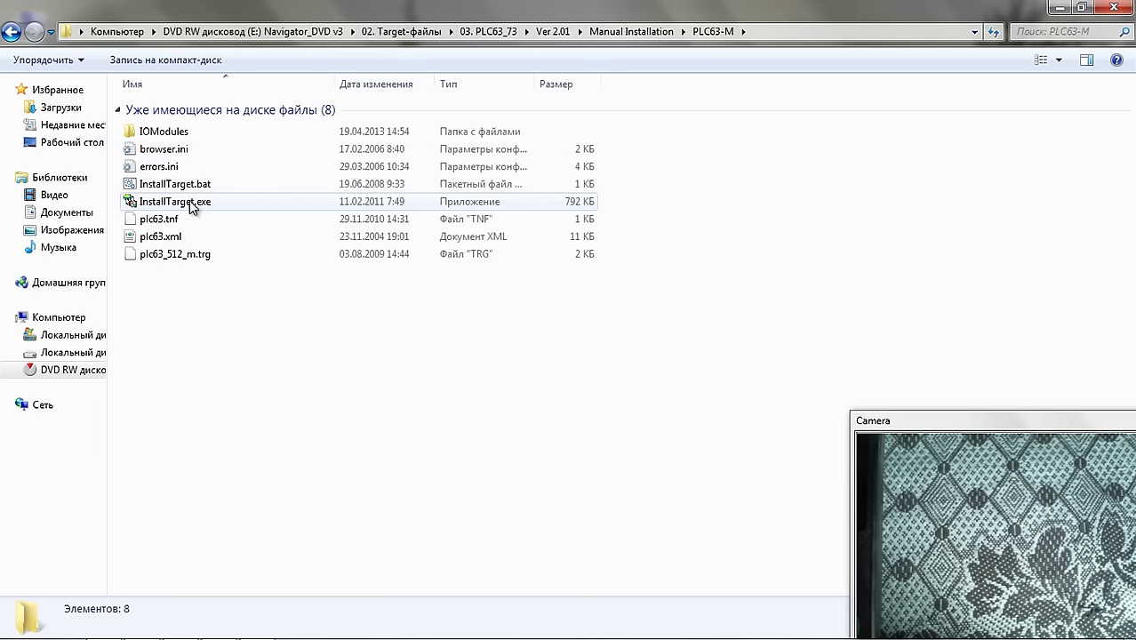
{"action": "left_click", "coordinate": [194, 256]}
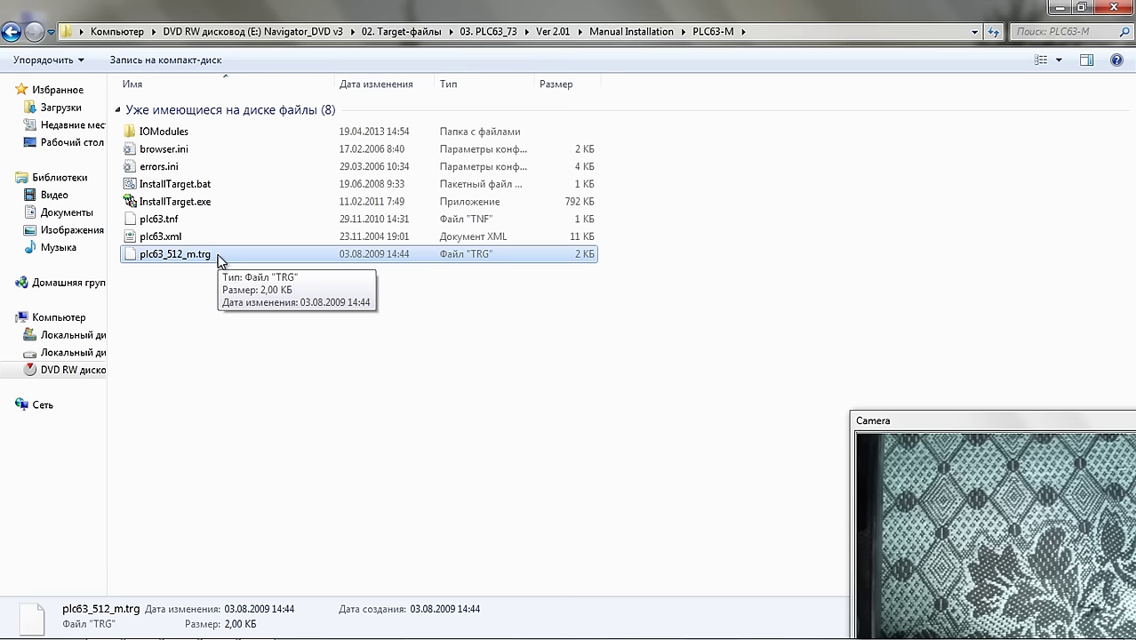
{"action": "left_click_drag", "start_coordinate": [397, 336], "coordinate": [146, 134]}
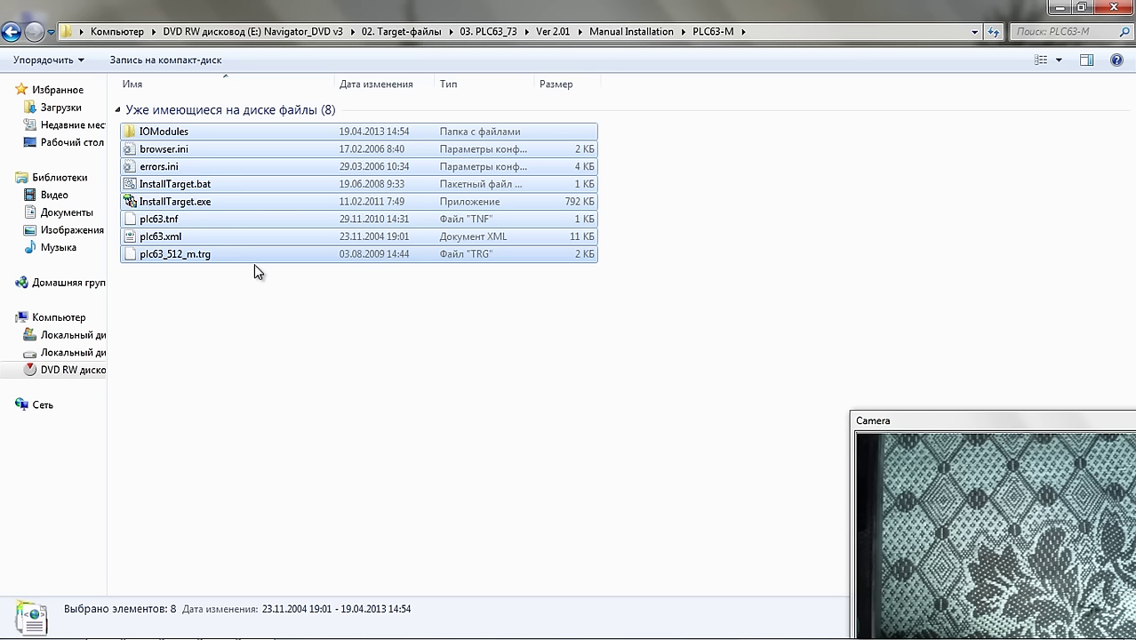
Minimize the disc folder window, close Navigator OWEN PLC DVD v3 and switch to CoDeSys, dismissing its startup message.
{"action": "left_click", "coordinate": [1057, 8]}
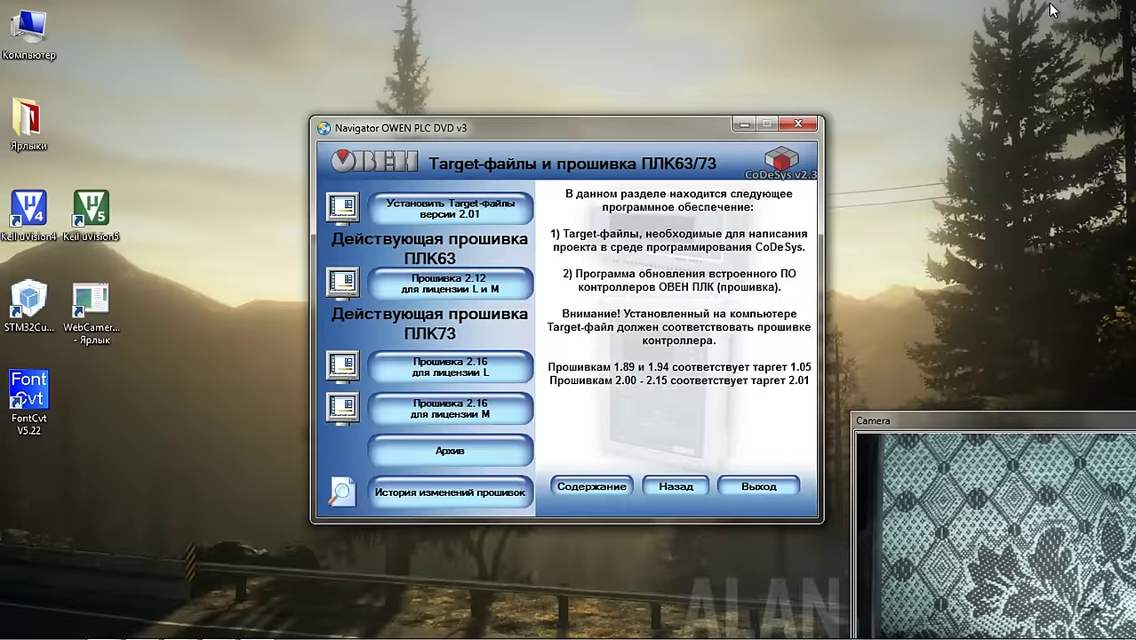
{"action": "left_click", "coordinate": [799, 123]}
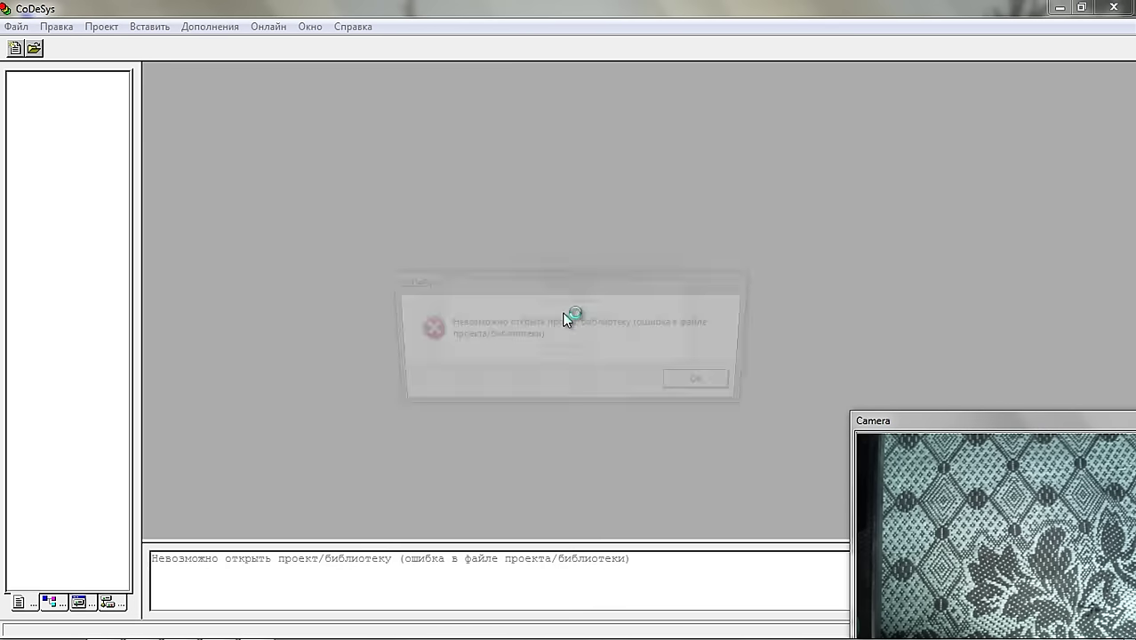
{"action": "left_click", "coordinate": [698, 387]}
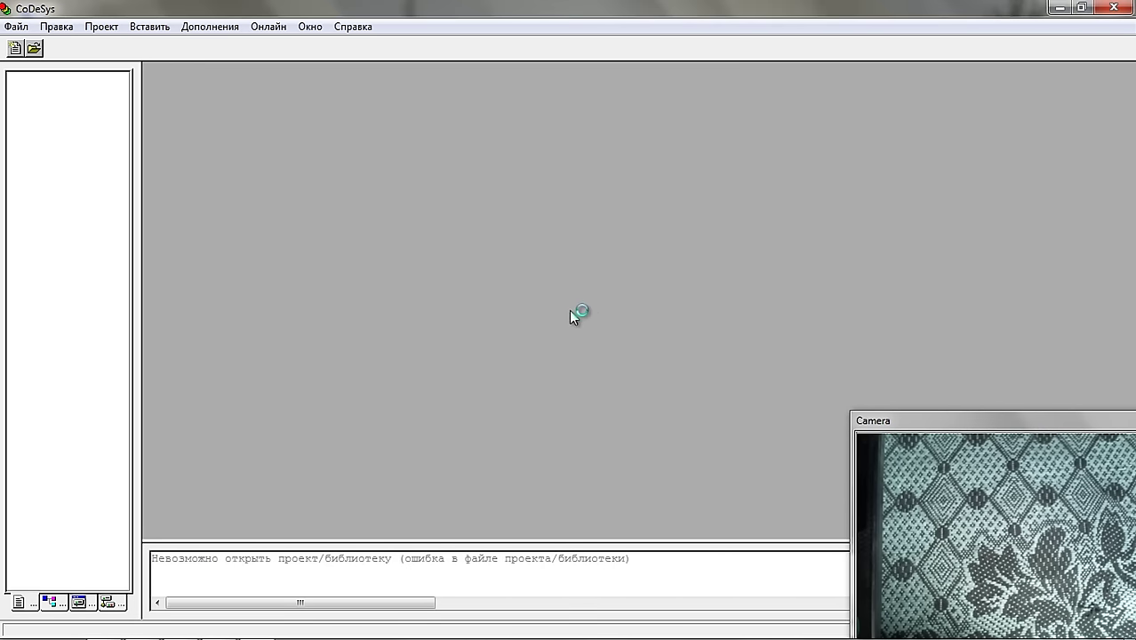
Create a new project and choose PLC63-M as the target platform configuration.
{"action": "left_click", "coordinate": [105, 26]}
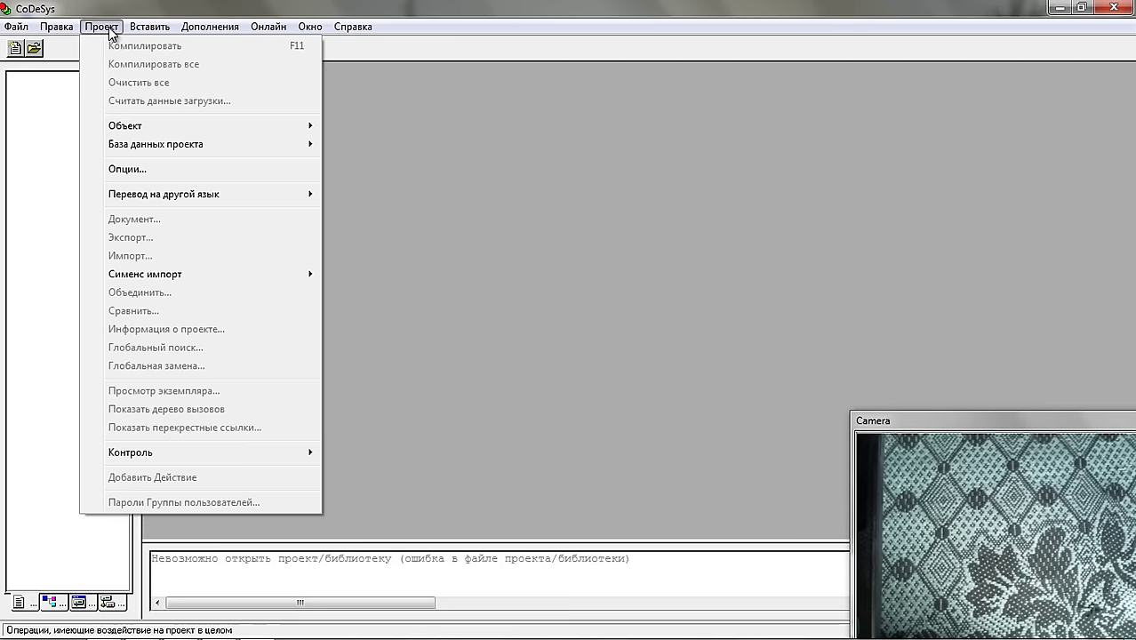
{"action": "mouse_move", "coordinate": [18, 26]}
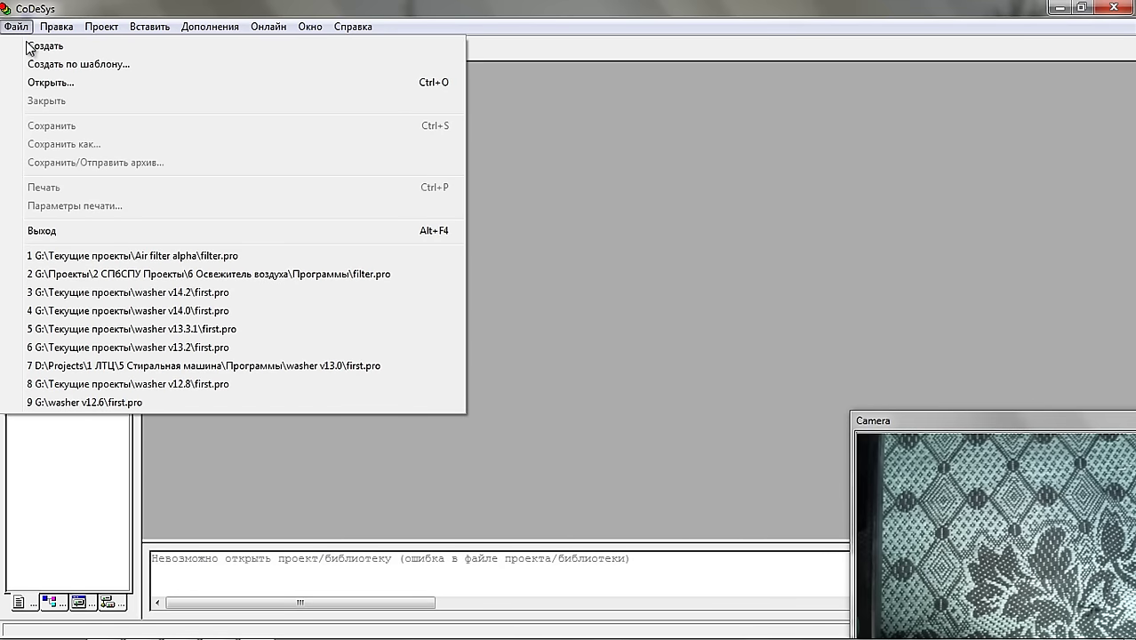
{"action": "left_click", "coordinate": [32, 46]}
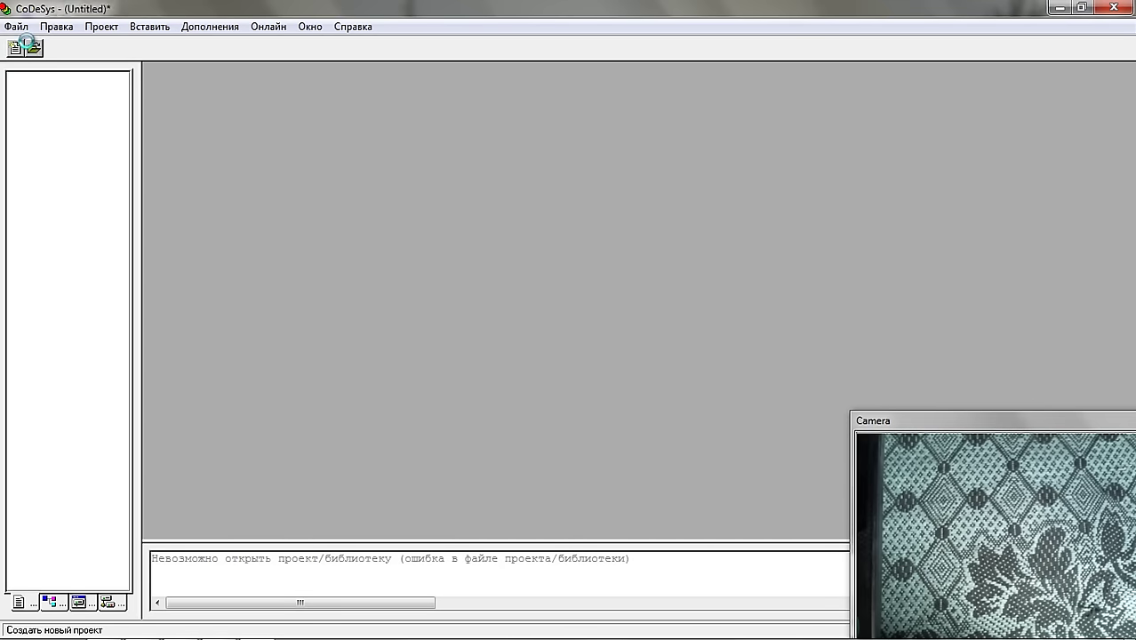
{"action": "left_click", "coordinate": [474, 197]}
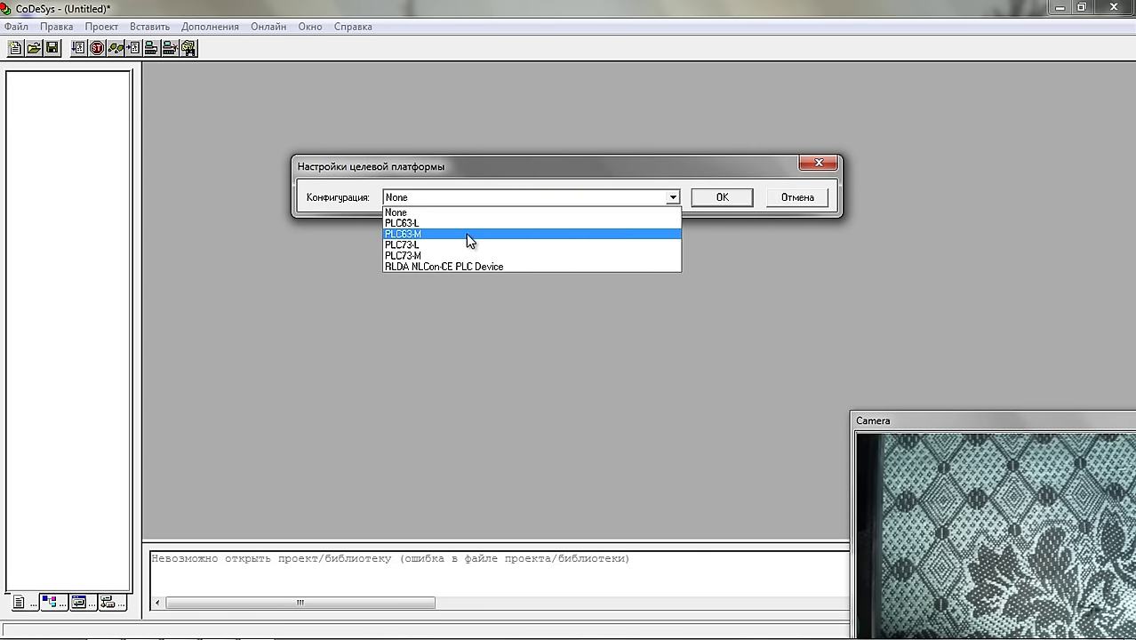
{"action": "left_click", "coordinate": [466, 234]}
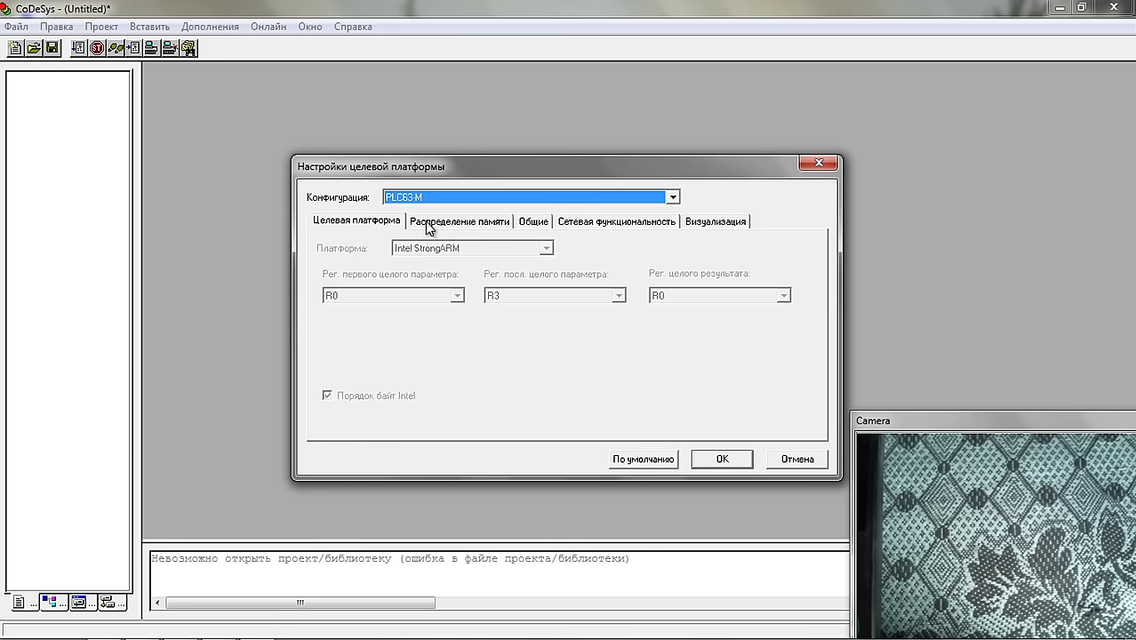
Review the PLC63-M memory, general, network and visualization settings, accept them, and create the program PLC_PRG in the ST language.
{"action": "left_click", "coordinate": [427, 228]}
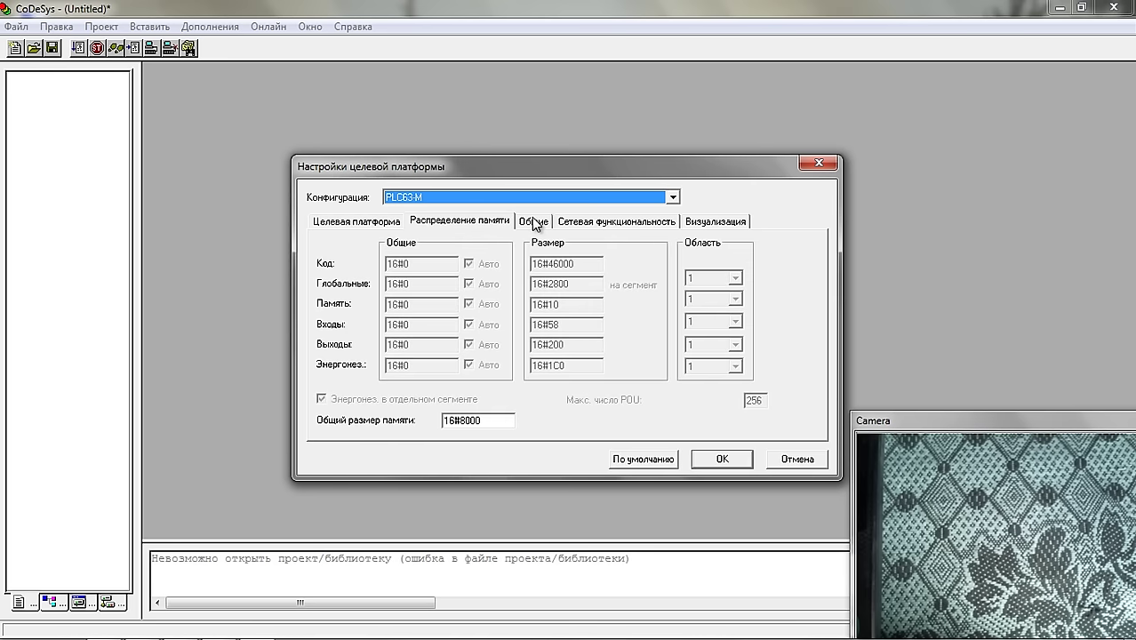
{"action": "left_click", "coordinate": [533, 222]}
{"action": "left_click", "coordinate": [607, 222]}
{"action": "left_click", "coordinate": [689, 223]}
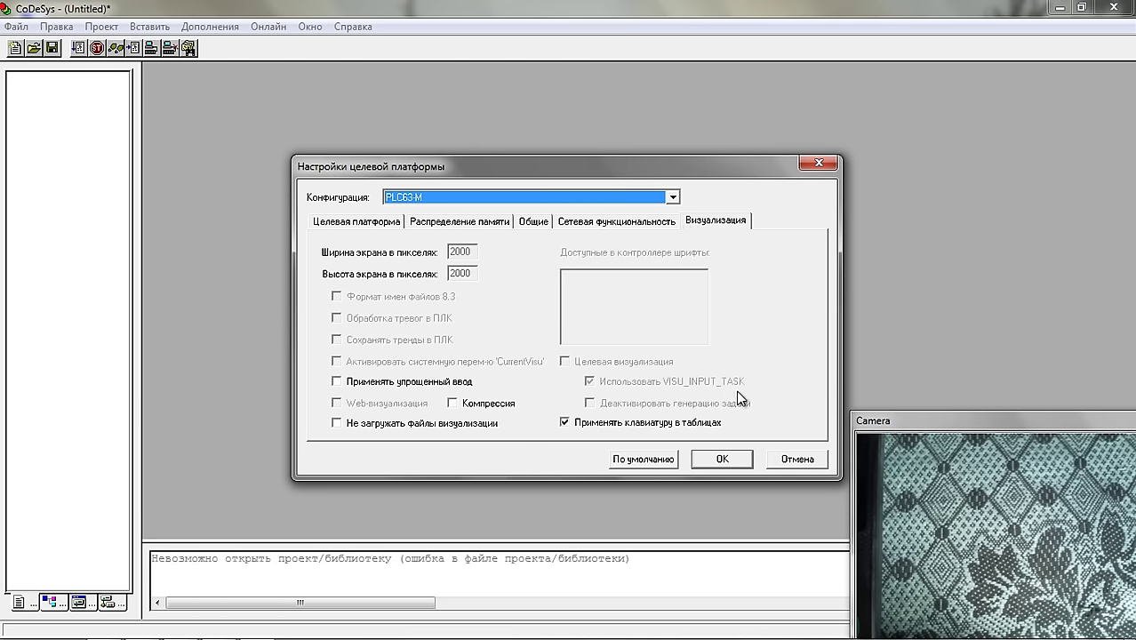
{"action": "left_click", "coordinate": [718, 458]}
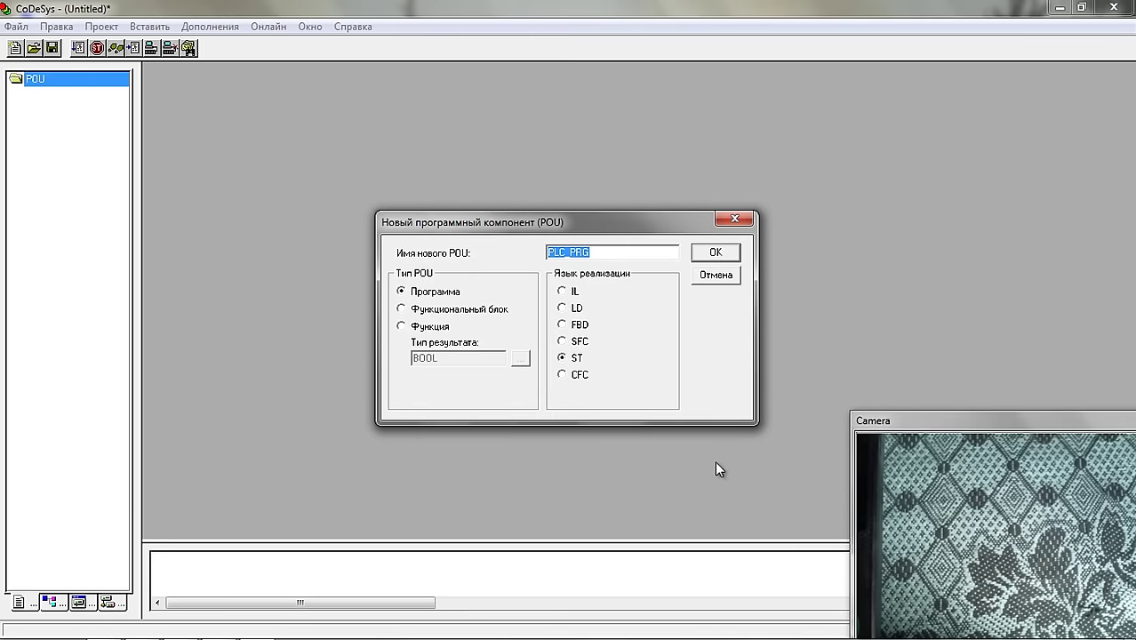
{"action": "left_click", "coordinate": [709, 254]}
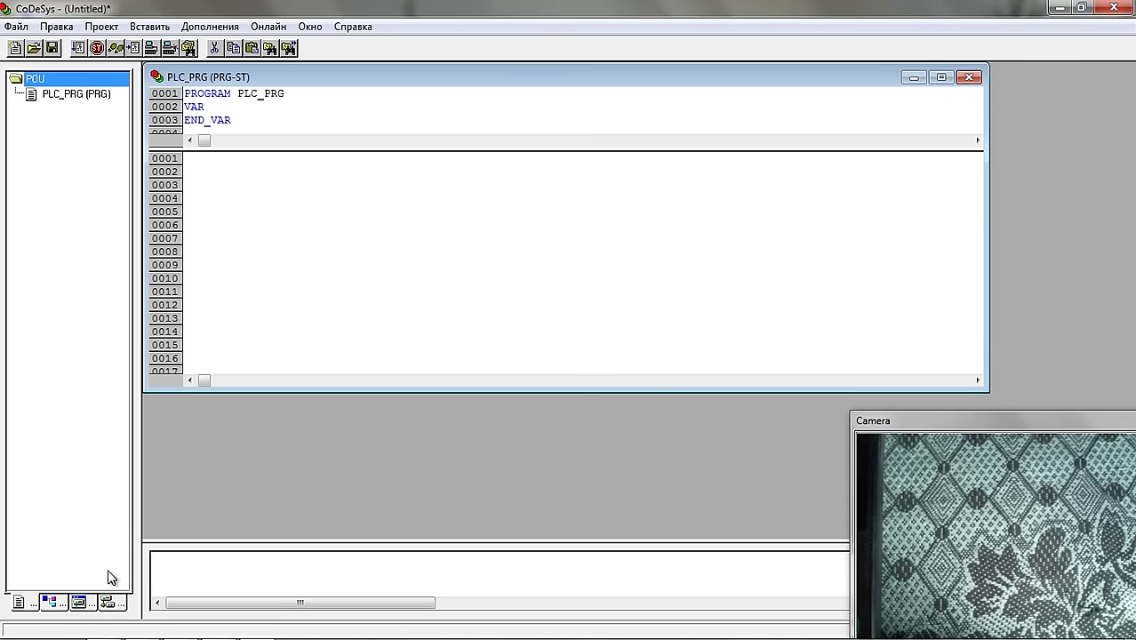
Widen the project object pane and look through its POU, data type, visualization and resource sections.
{"action": "left_click", "coordinate": [80, 604]}
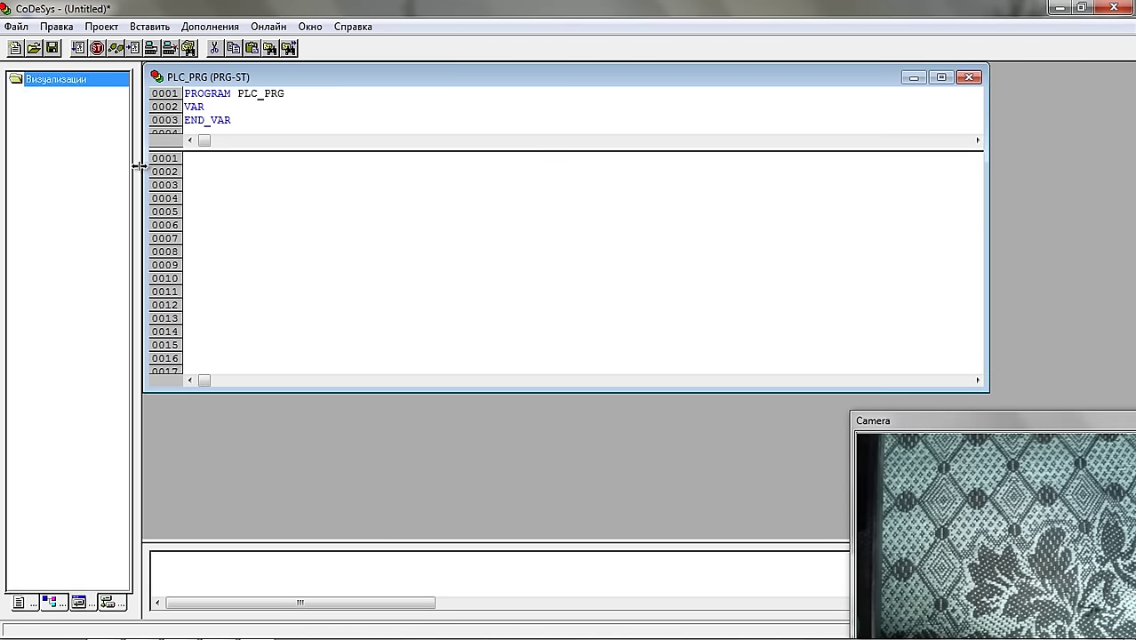
{"action": "left_click_drag", "start_coordinate": [154, 166], "coordinate": [272, 166]}
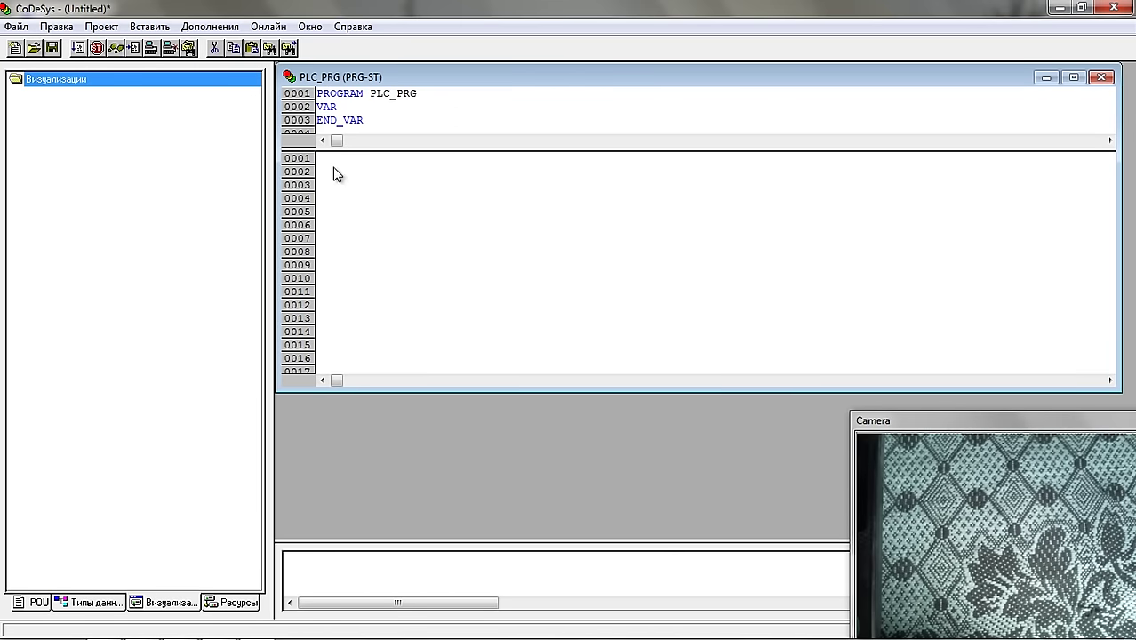
{"action": "left_click", "coordinate": [30, 603]}
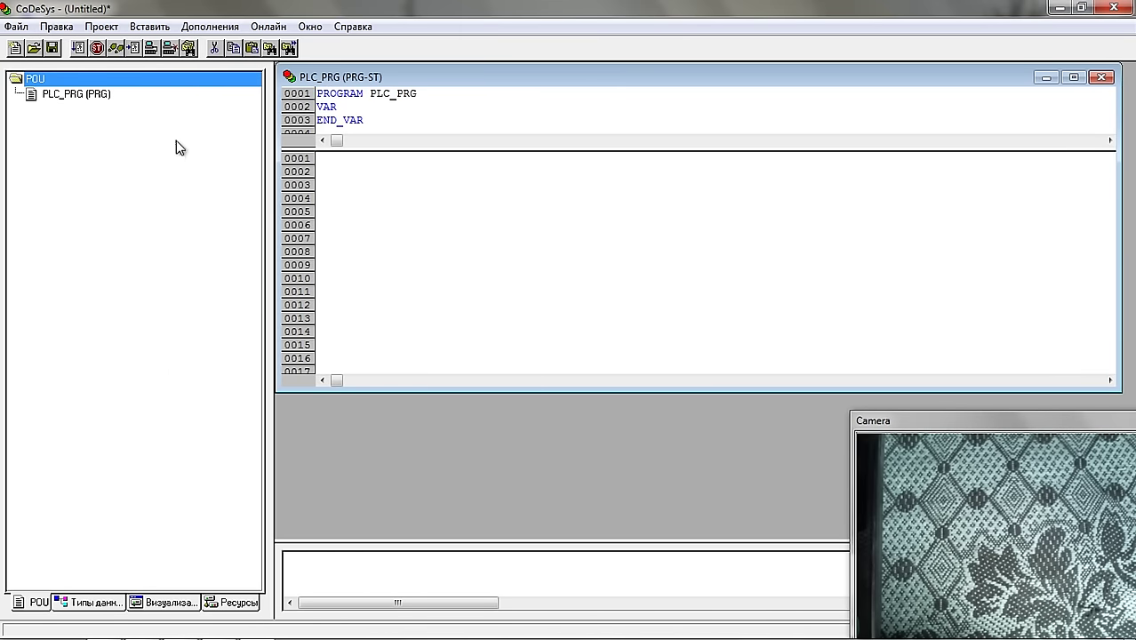
{"action": "left_click", "coordinate": [106, 608]}
{"action": "left_click", "coordinate": [169, 608]}
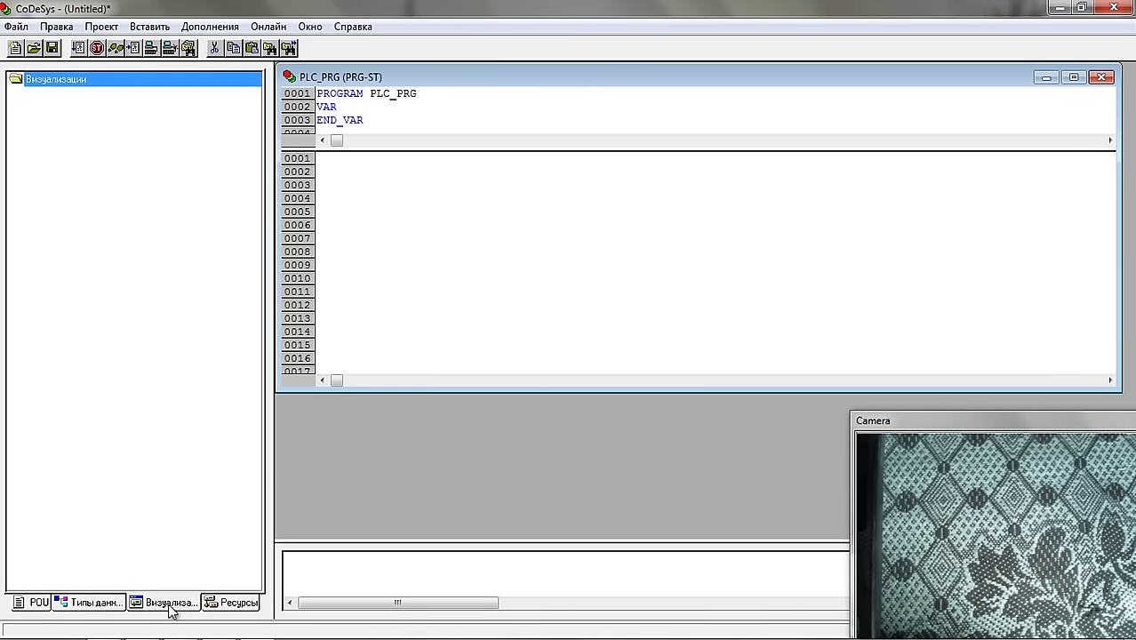
{"action": "left_click", "coordinate": [235, 604]}
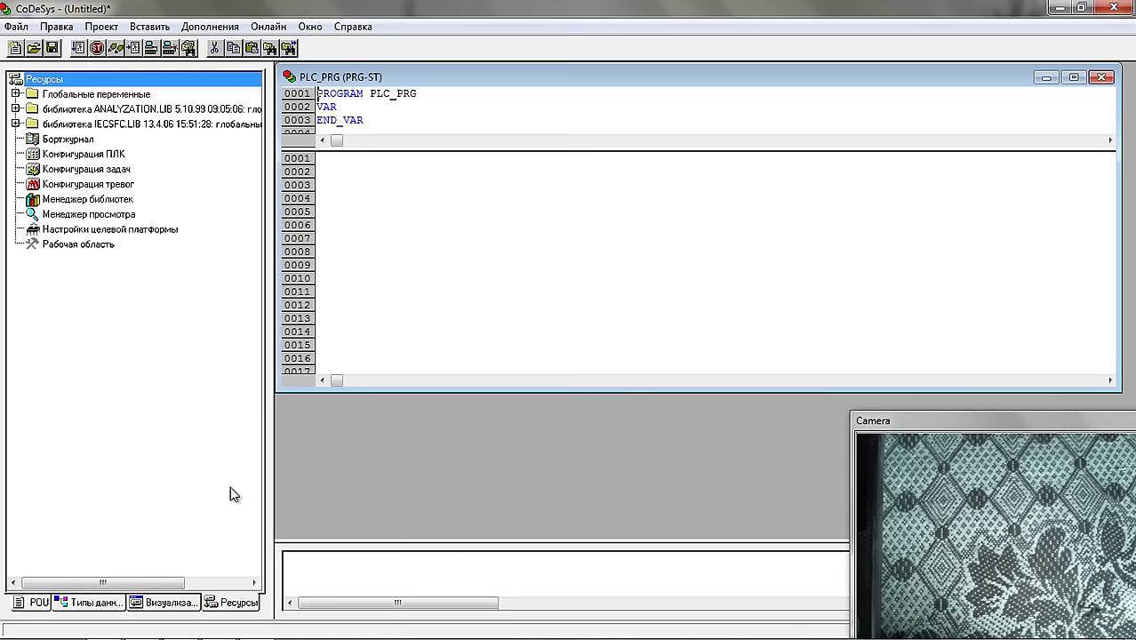
Open Конфигурация ПЛК maximized, expand the PLC63 root and widen the module tree.
{"action": "double_click", "coordinate": [104, 158]}
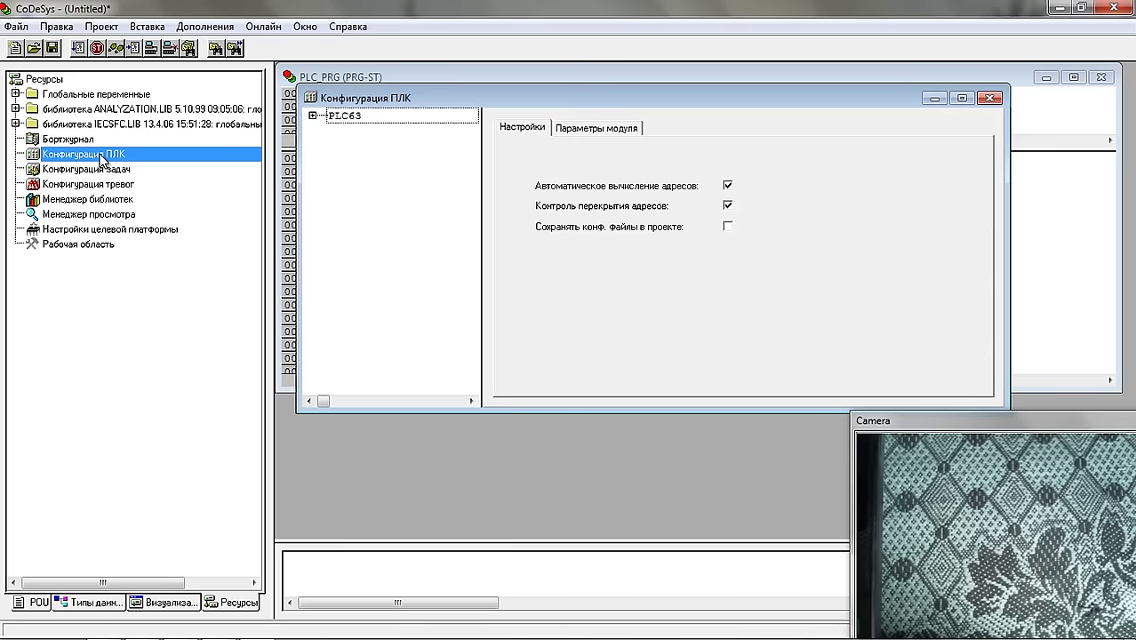
{"action": "double_click", "coordinate": [594, 95]}
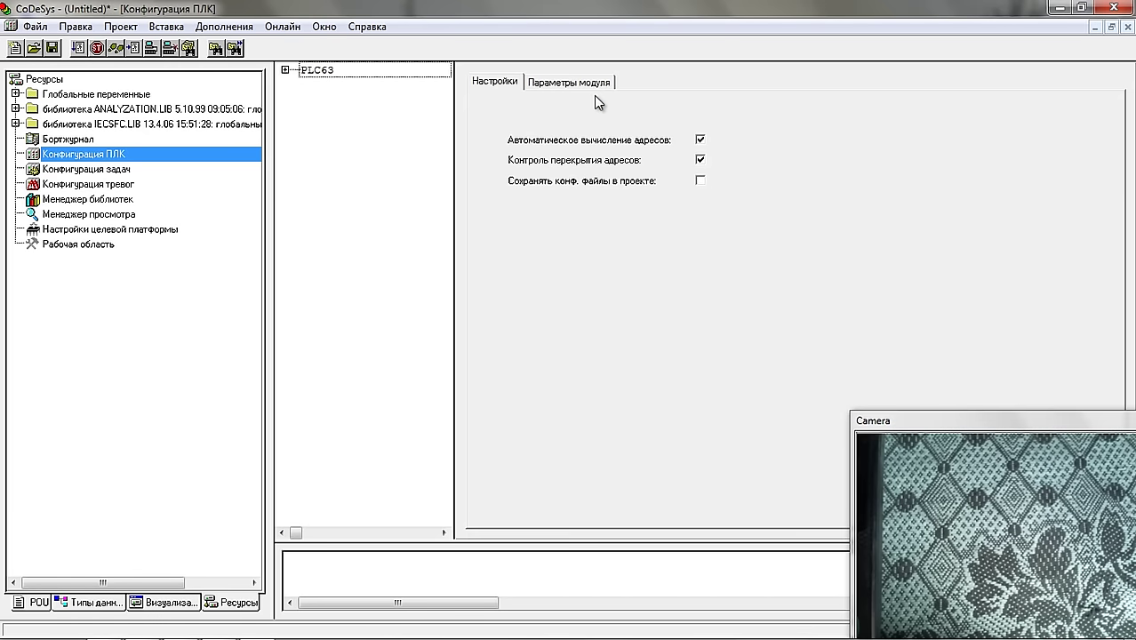
{"action": "left_click", "coordinate": [286, 70]}
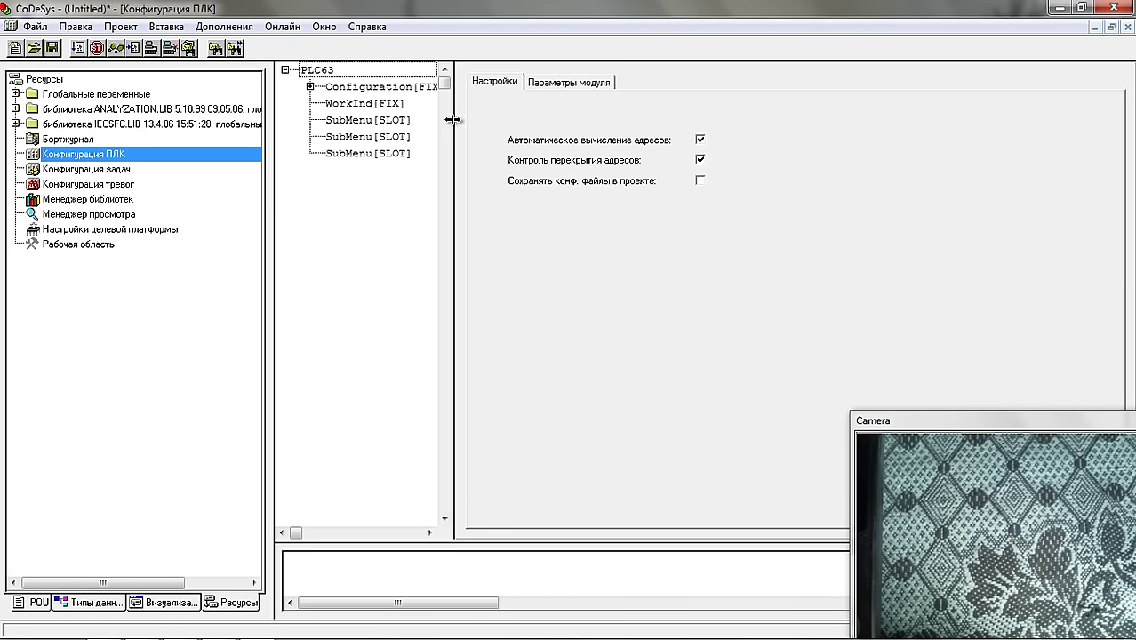
{"action": "left_click_drag", "start_coordinate": [454, 120], "coordinate": [539, 129]}
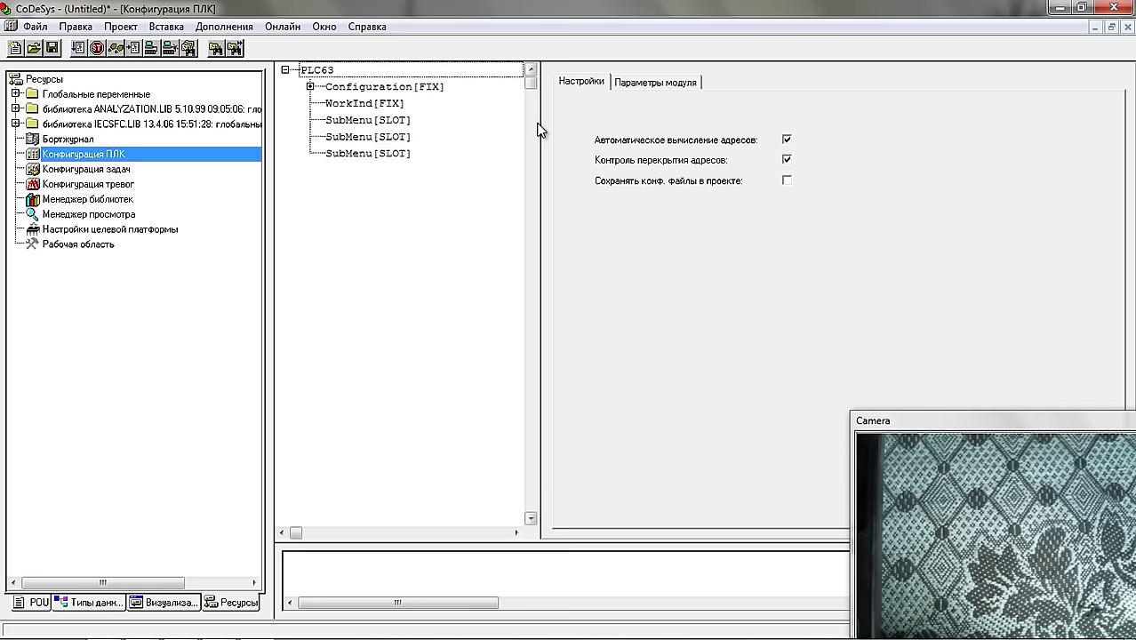
Expand Configuration[FIX] and view the settings of its DInputs, Outputs, MR1_Outputs, Additional and Versions modules.
{"action": "left_click", "coordinate": [311, 87]}
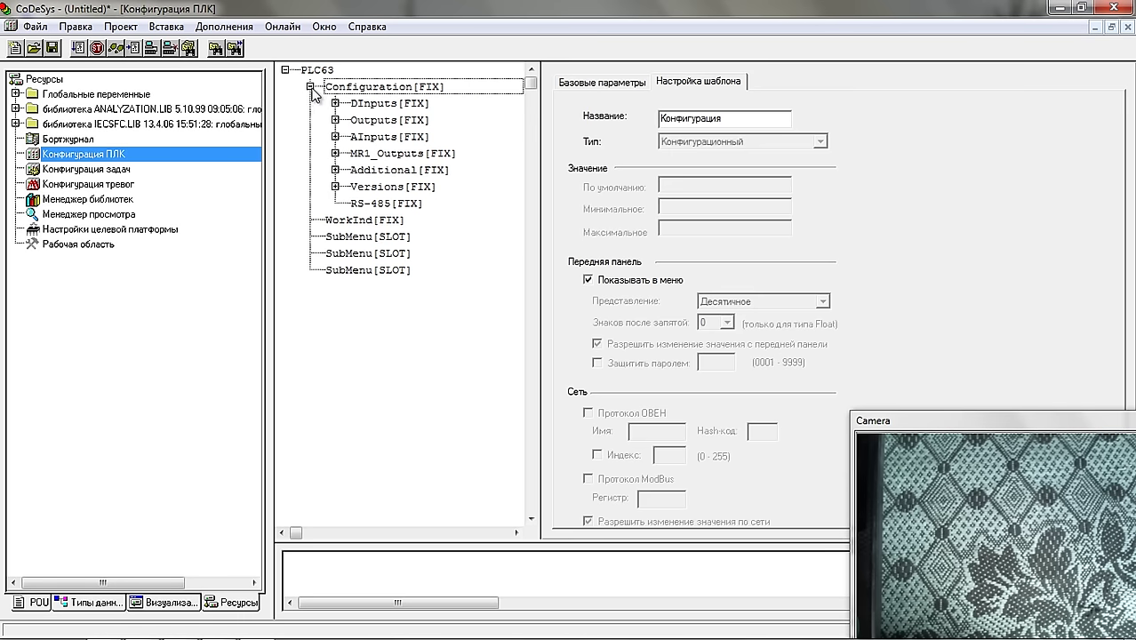
{"action": "left_click", "coordinate": [381, 106]}
{"action": "left_click", "coordinate": [383, 121]}
{"action": "left_click", "coordinate": [388, 156]}
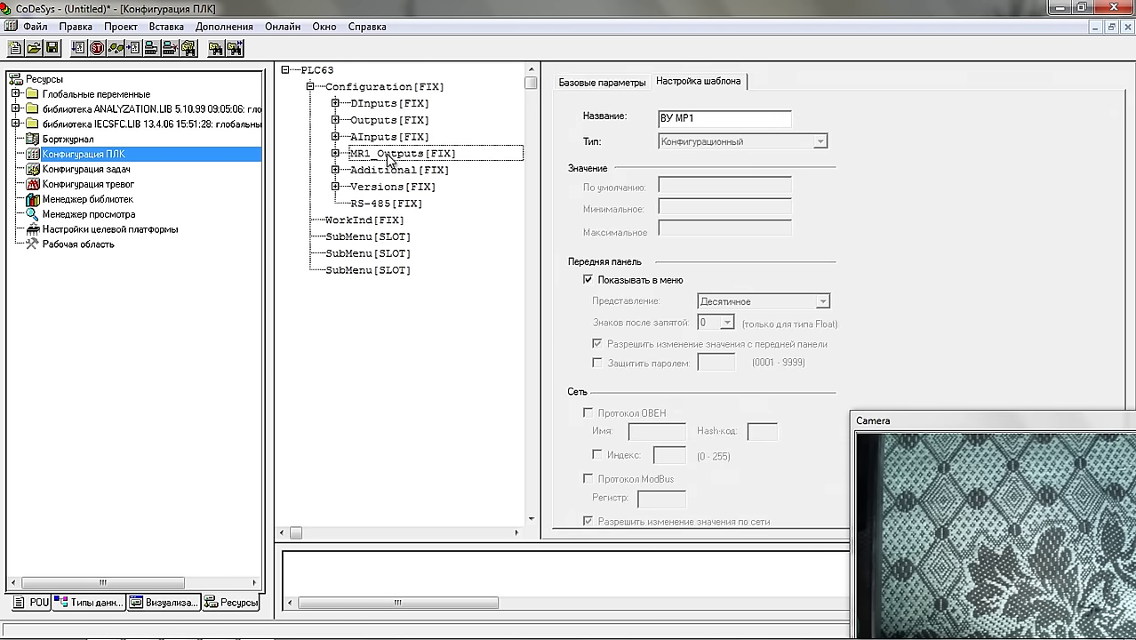
{"action": "left_click", "coordinate": [391, 170]}
{"action": "left_click", "coordinate": [395, 187]}
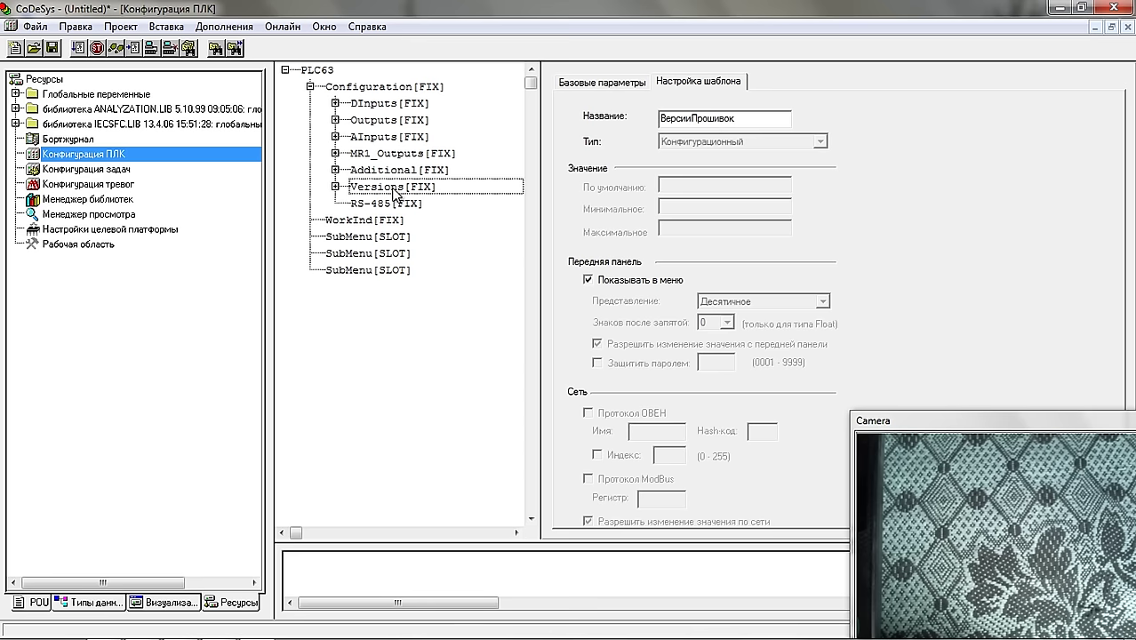
Expand the Versions and DInputs modules and examine the individual bits of the %IB0.0.0 discrete input byte.
{"action": "left_click", "coordinate": [335, 187]}
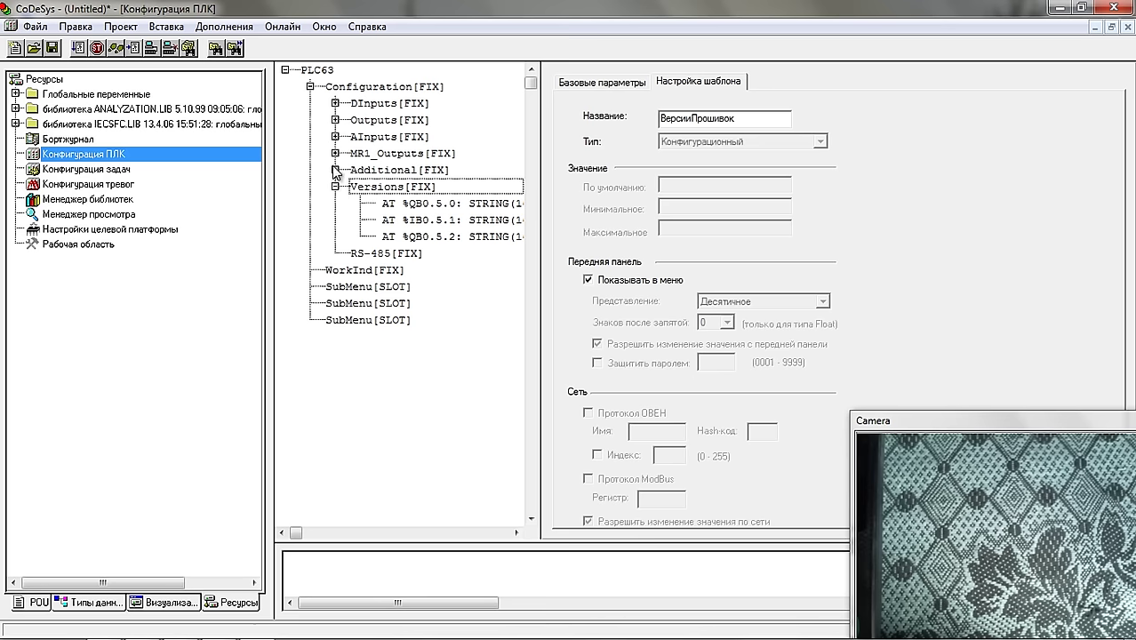
{"action": "left_click", "coordinate": [335, 103]}
{"action": "left_click", "coordinate": [387, 120]}
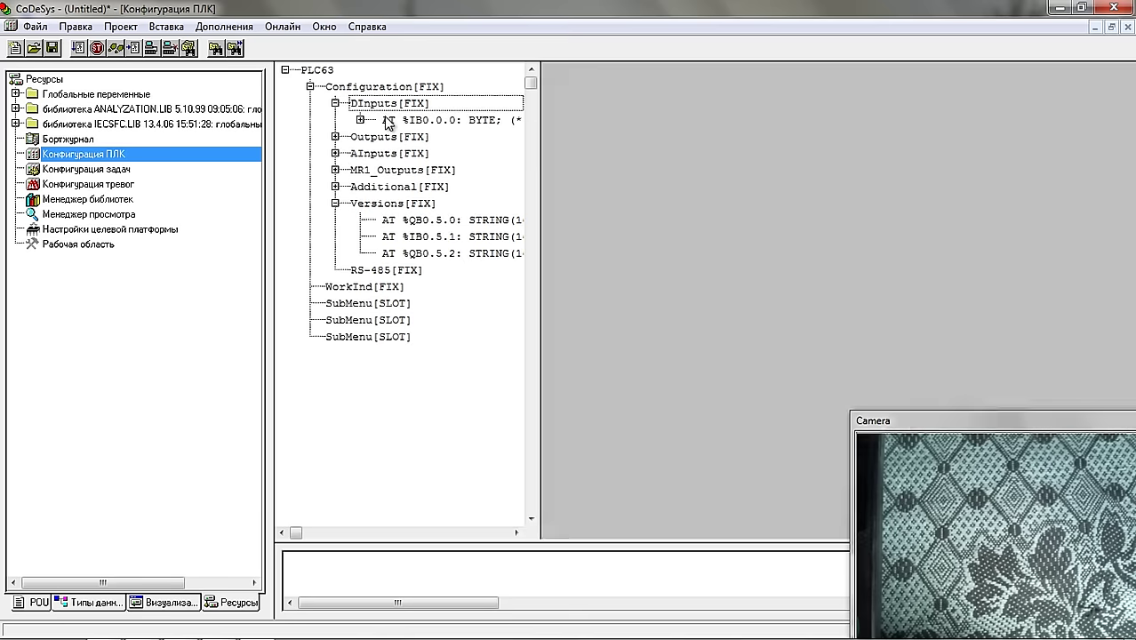
{"action": "left_click", "coordinate": [361, 120]}
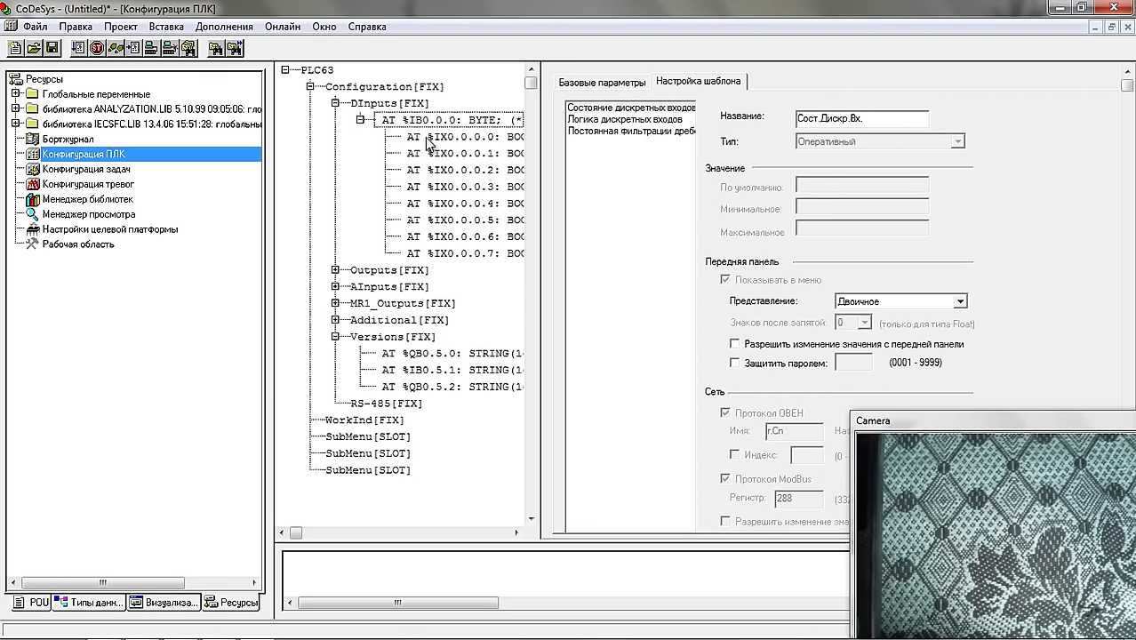
View the first and last bits of the discrete input byte, and expand Outputs[FIX] to check its %QD0.1.0 and %QD0.1.5 channels.
{"action": "left_click", "coordinate": [428, 137]}
{"action": "left_click", "coordinate": [453, 256]}
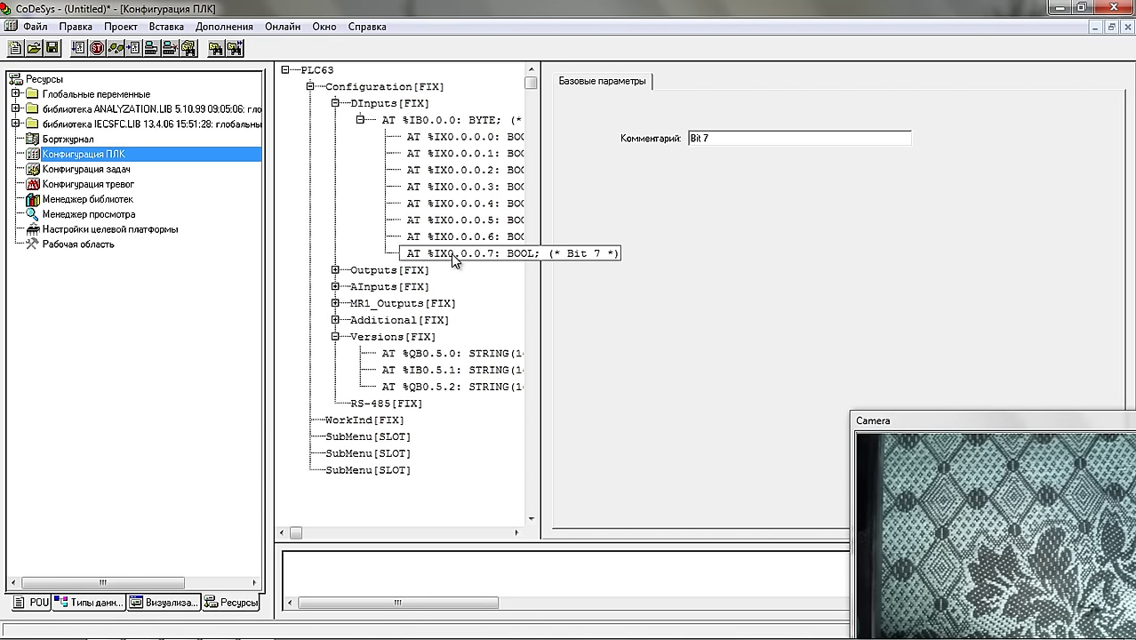
{"action": "left_click", "coordinate": [335, 270]}
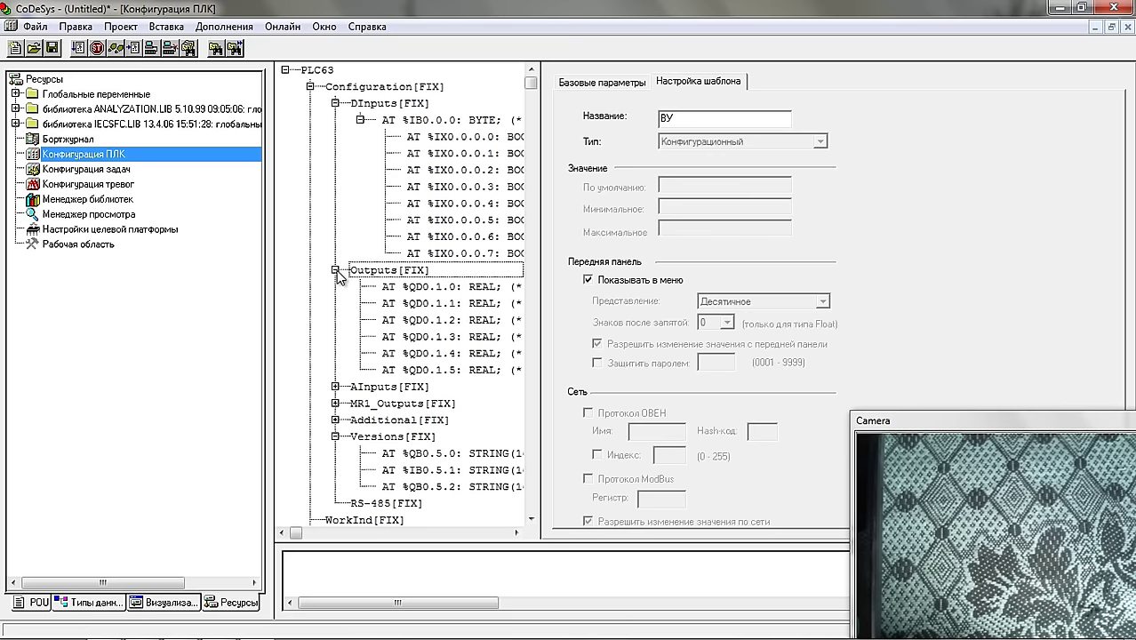
{"action": "left_click", "coordinate": [423, 288]}
{"action": "left_click", "coordinate": [431, 370]}
{"action": "scroll", "coordinate": [391, 267], "scroll_direction": "down", "scroll_amount": 4}
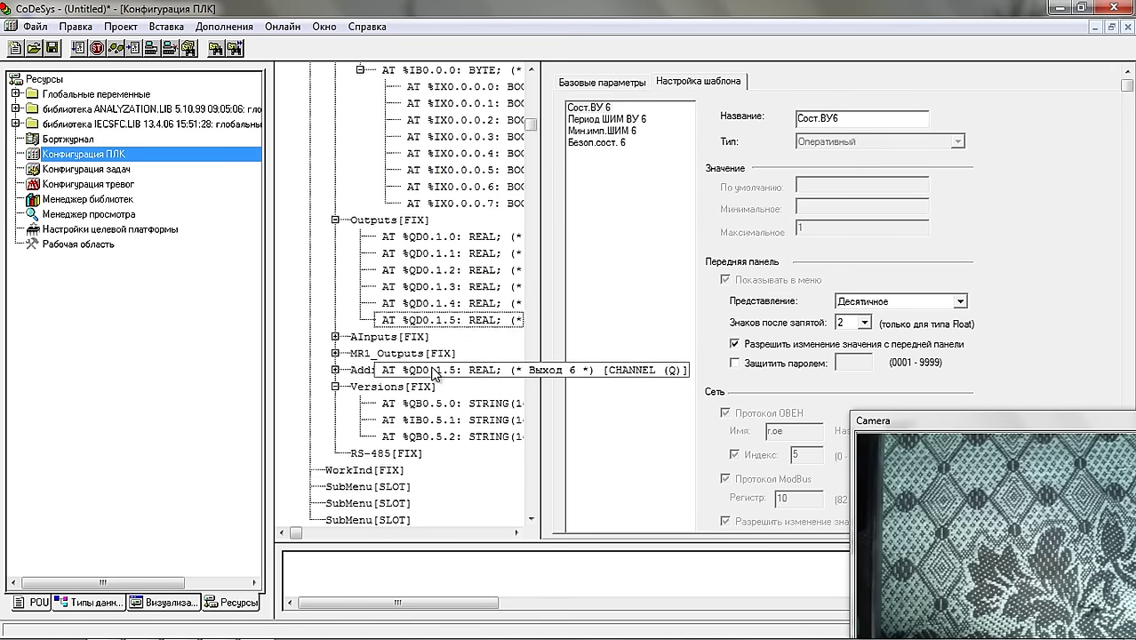
Expand AInputs[FIX] and view the template settings of its last analog input channels, %ID0.2.15 and %ID0.2.14.
{"action": "left_click", "coordinate": [335, 186]}
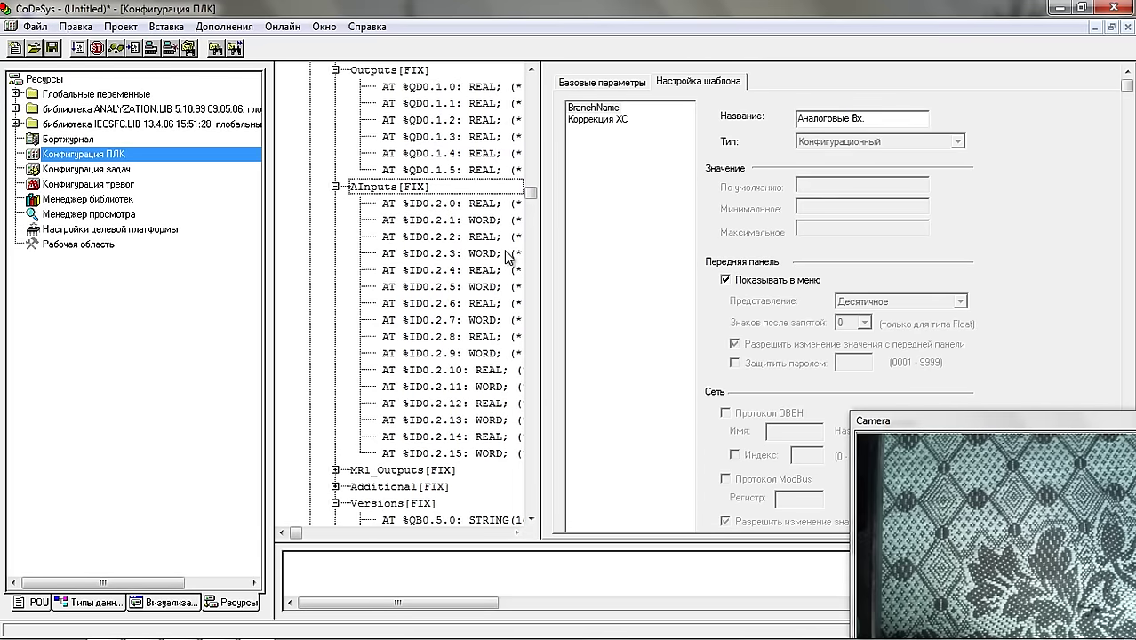
{"action": "left_click", "coordinate": [483, 456]}
{"action": "left_click", "coordinate": [487, 442]}
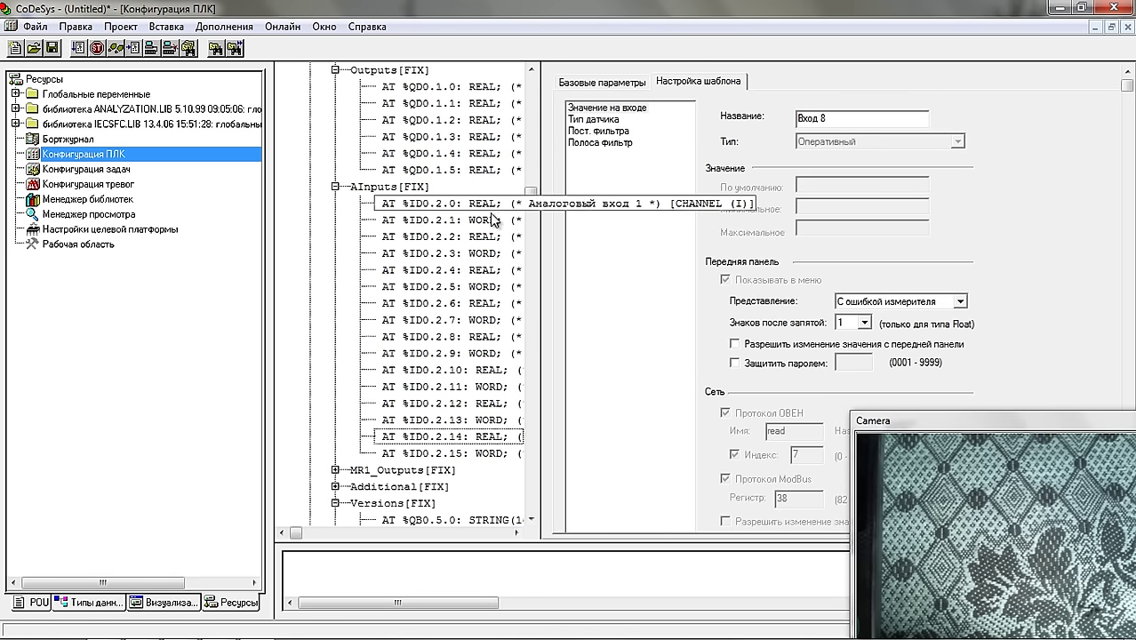
Expand MR1_Outputs[FIX] and view the template settings of its %QB0.3.0 byte channel.
{"action": "scroll", "coordinate": [402, 284], "scroll_direction": "down", "scroll_amount": 4}
{"action": "left_click", "coordinate": [364, 271]}
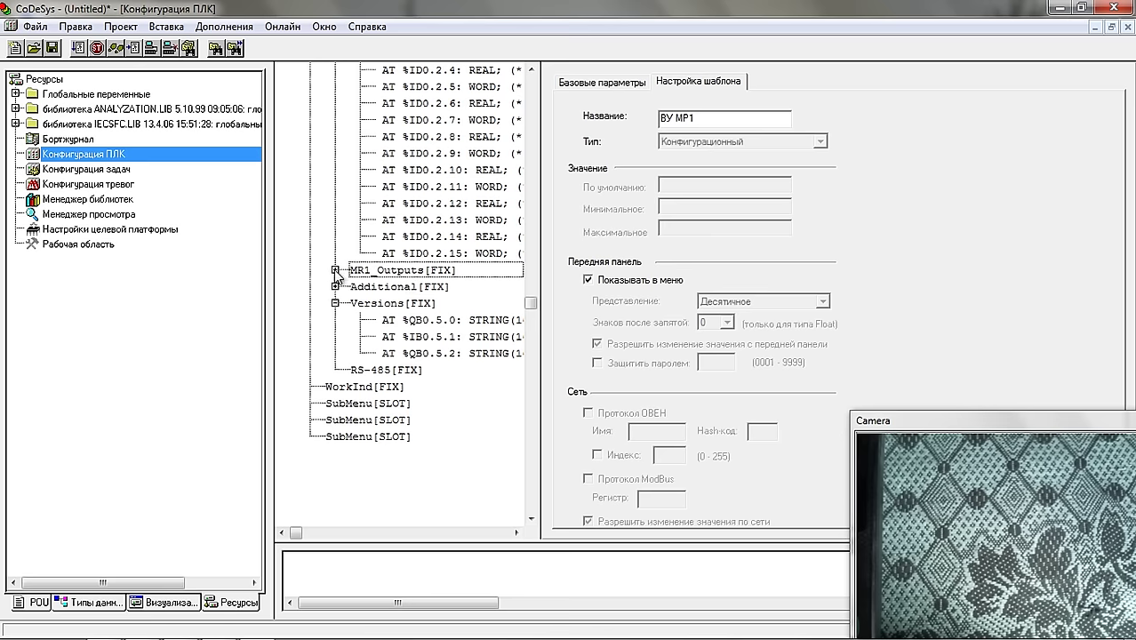
{"action": "left_click", "coordinate": [335, 269]}
{"action": "left_click", "coordinate": [462, 288]}
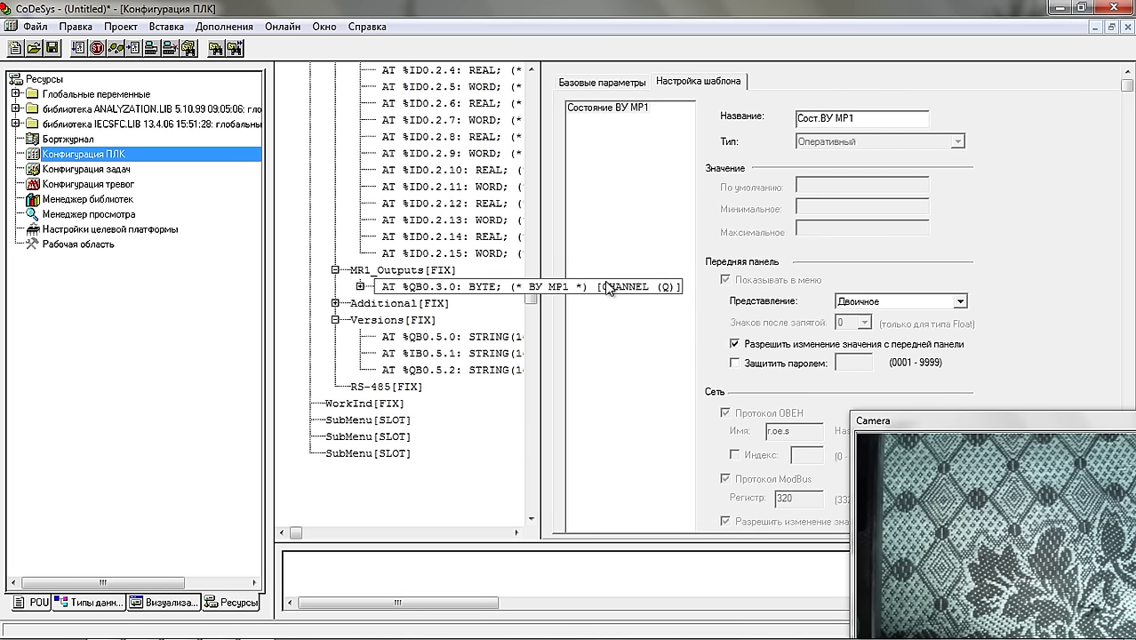
Expand Additional[FIX] and view the settings of its %IB0.4.2 keyboard channel and %QD0.4.3 controller clock channel.
{"action": "left_click", "coordinate": [335, 303]}
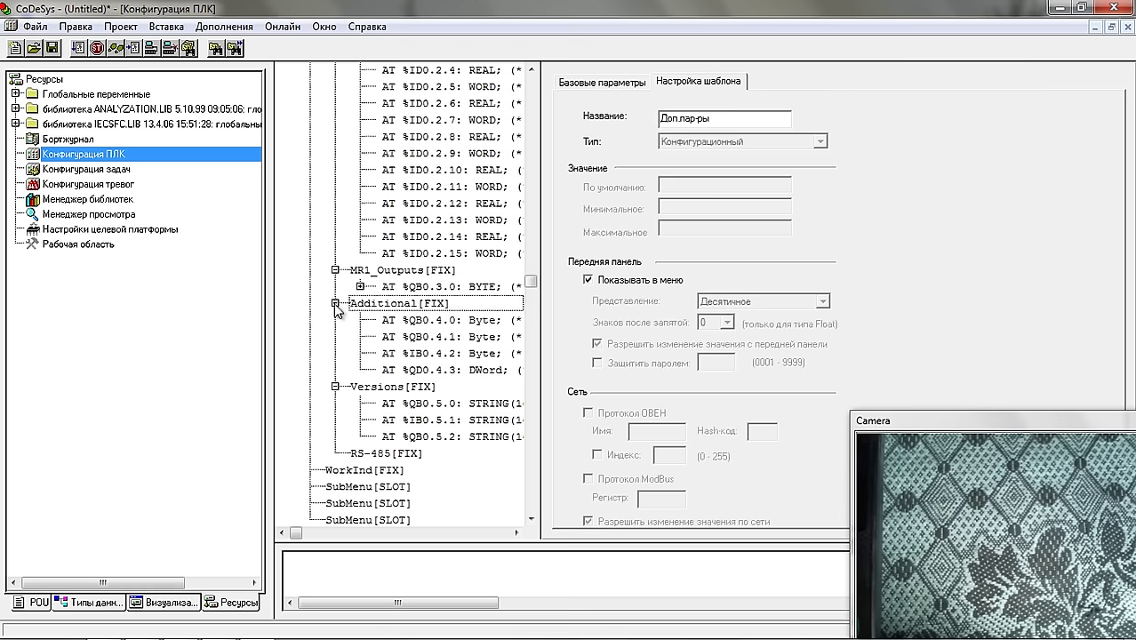
{"action": "left_click", "coordinate": [427, 359]}
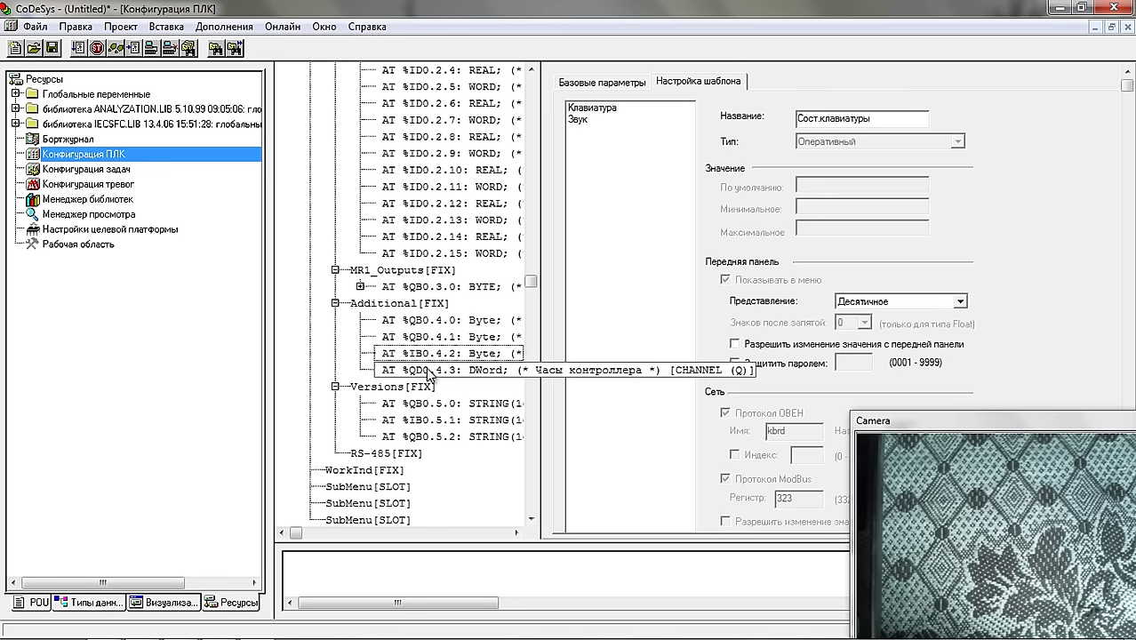
{"action": "left_click", "coordinate": [427, 374]}
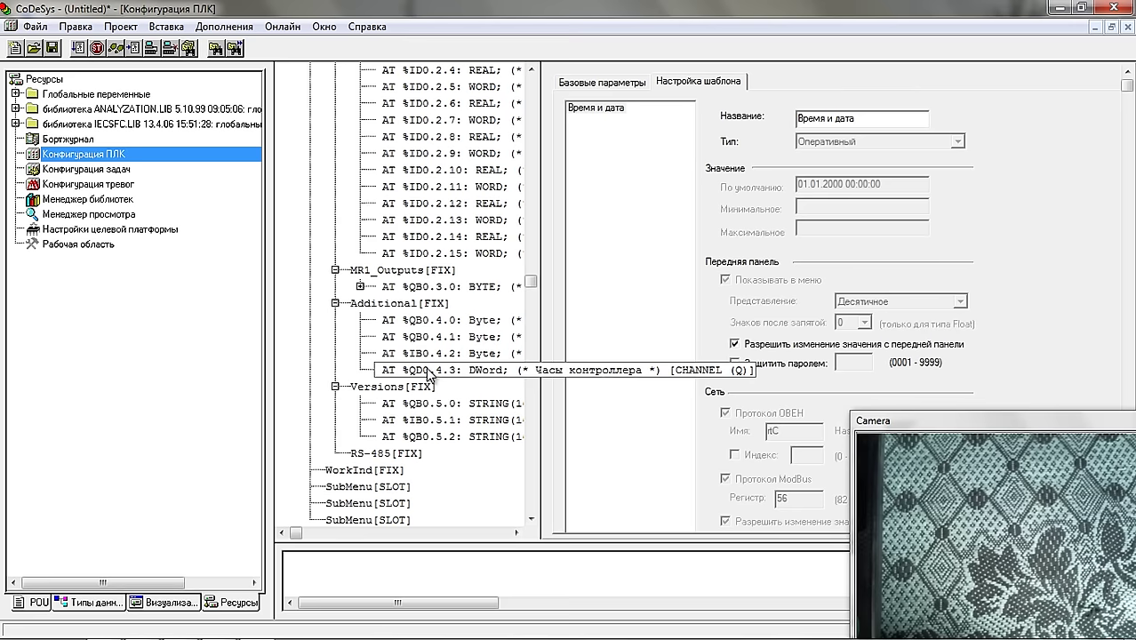
View the settings of the three Versions[FIX] string channels and the parameter list of RS-485[FIX].
{"action": "scroll", "coordinate": [428, 374], "scroll_direction": "down", "scroll_amount": 2}
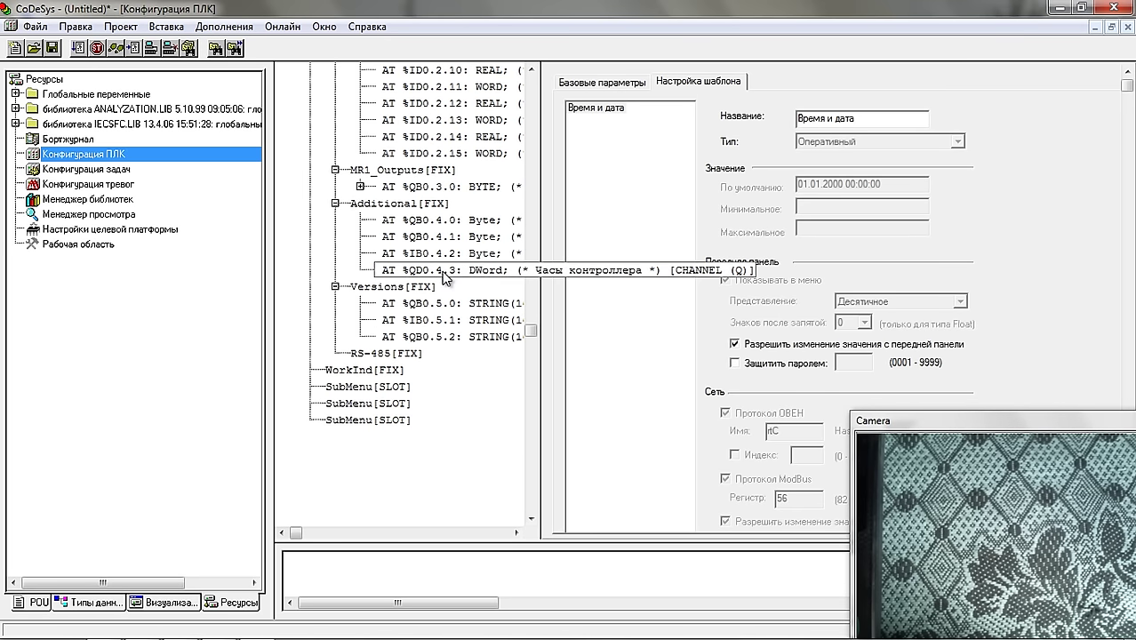
{"action": "left_click", "coordinate": [452, 308]}
{"action": "left_click", "coordinate": [449, 318]}
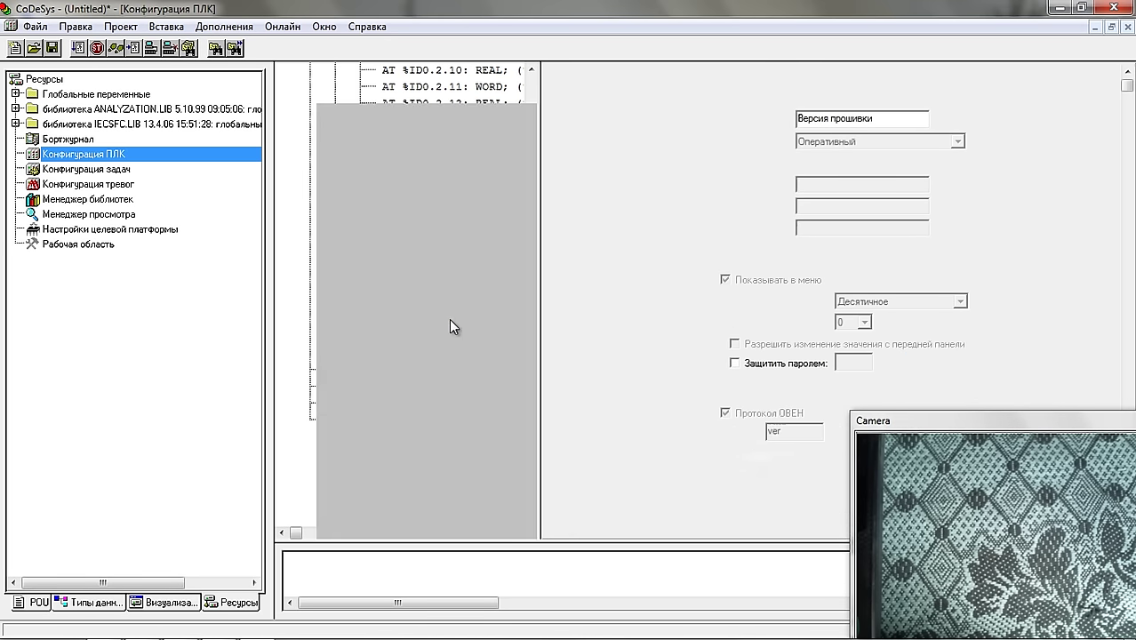
{"action": "left_click", "coordinate": [451, 337]}
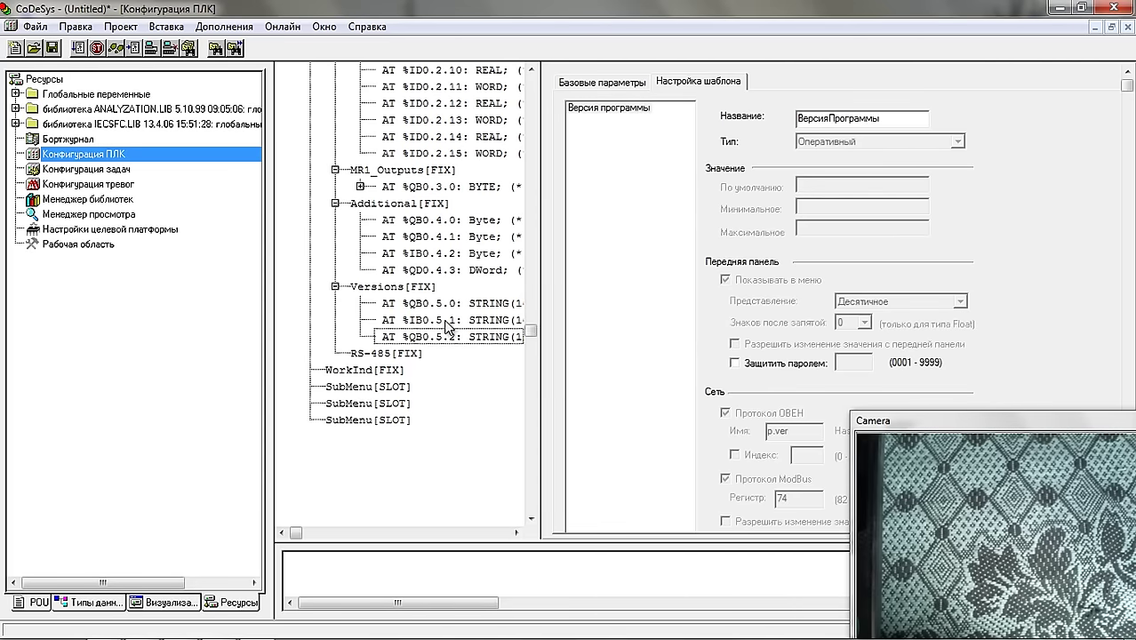
{"action": "left_click", "coordinate": [449, 304]}
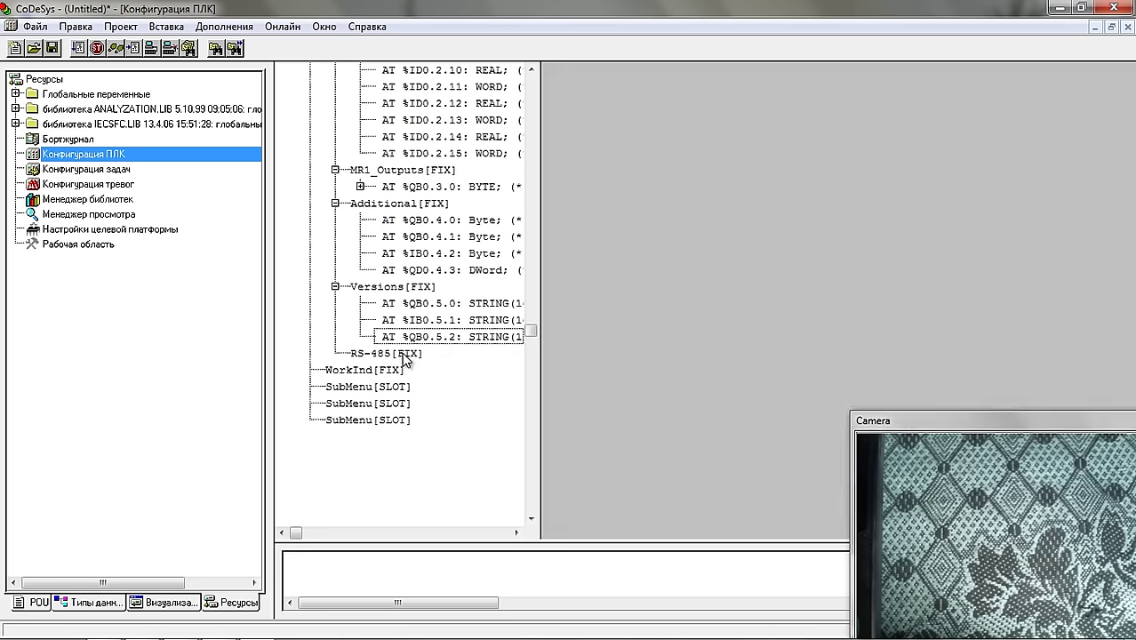
{"action": "left_click", "coordinate": [405, 355]}
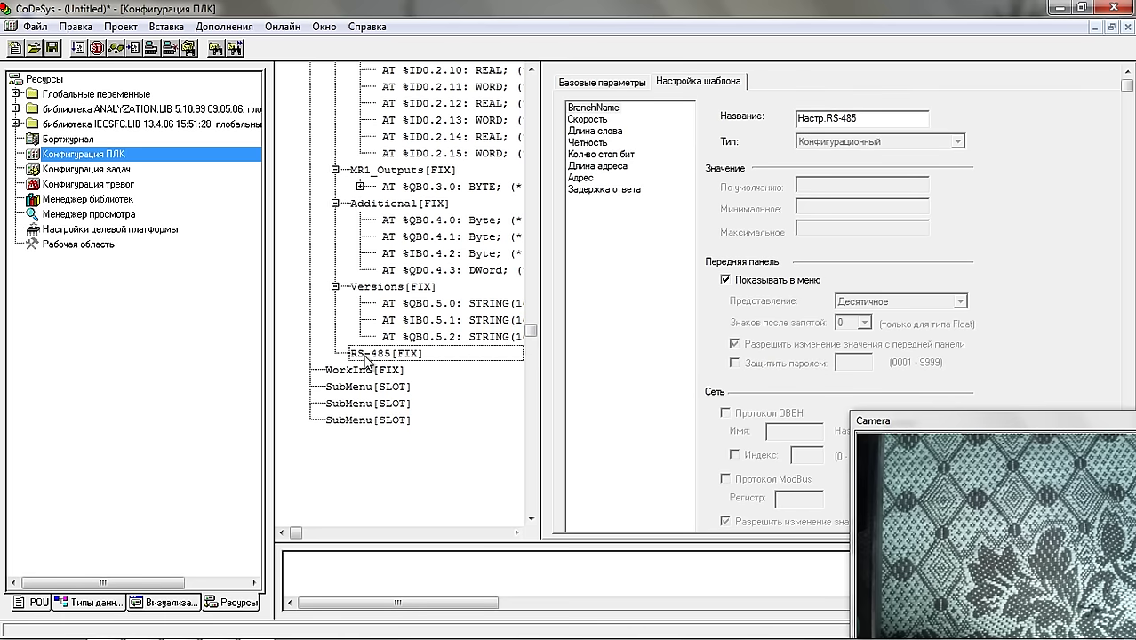
Return to the discrete input bits %IX0.0.0.0 and %IX0.0.0.1, and view the settings of output channels %QD0.1.2 and %QD0.1.3.
{"action": "scroll", "coordinate": [440, 346], "scroll_direction": "up", "scroll_amount": 10}
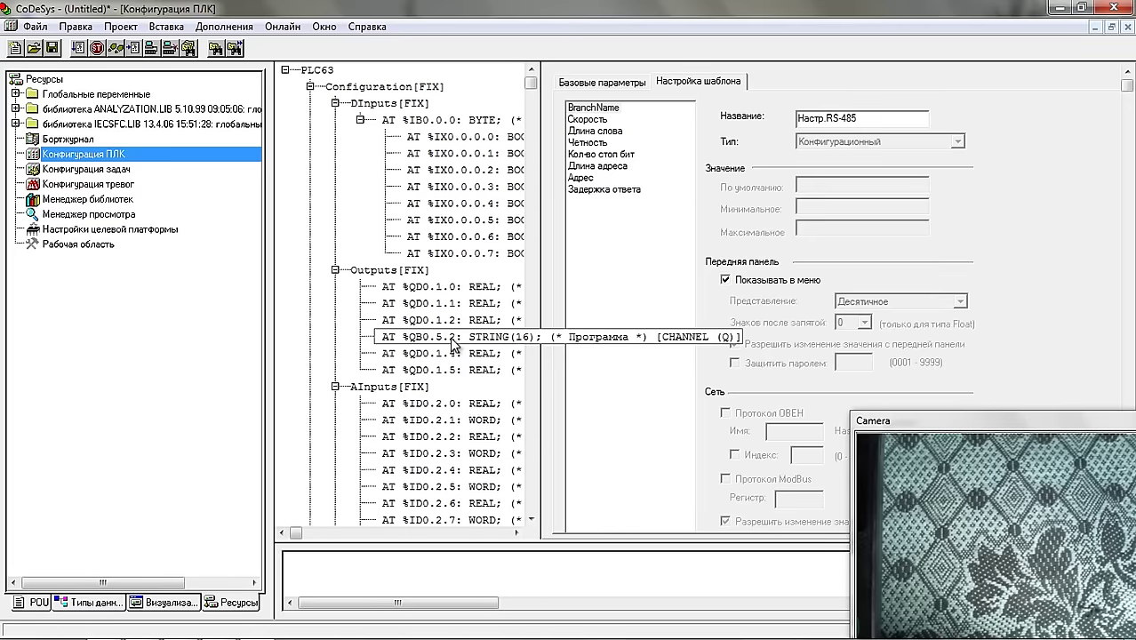
{"action": "left_click", "coordinate": [443, 138]}
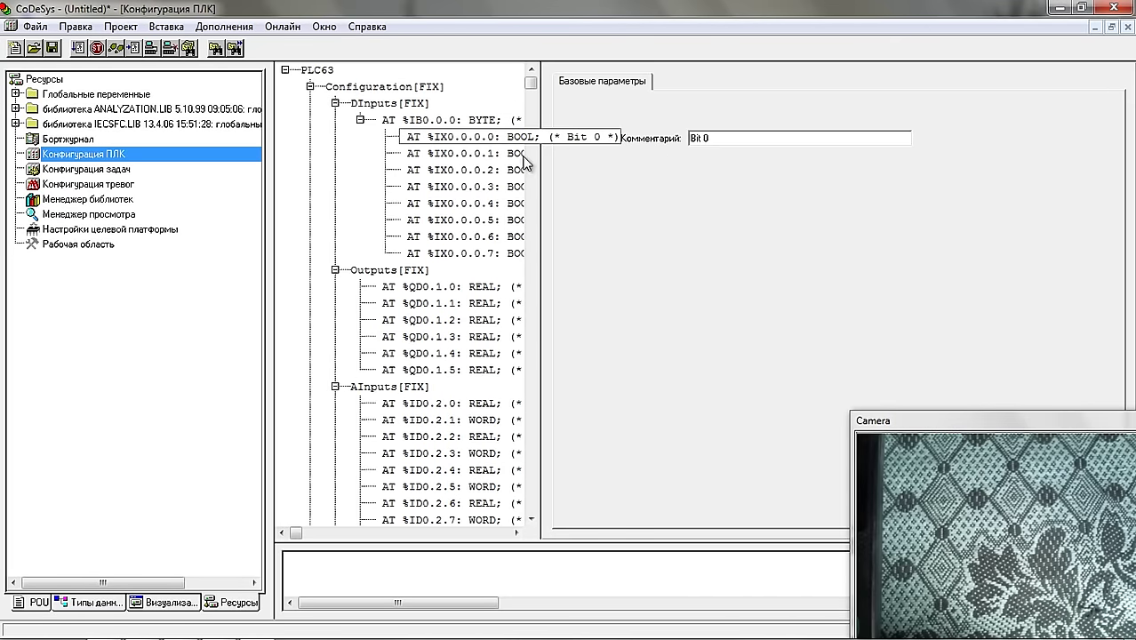
{"action": "left_click", "coordinate": [475, 153]}
{"action": "left_click", "coordinate": [459, 320]}
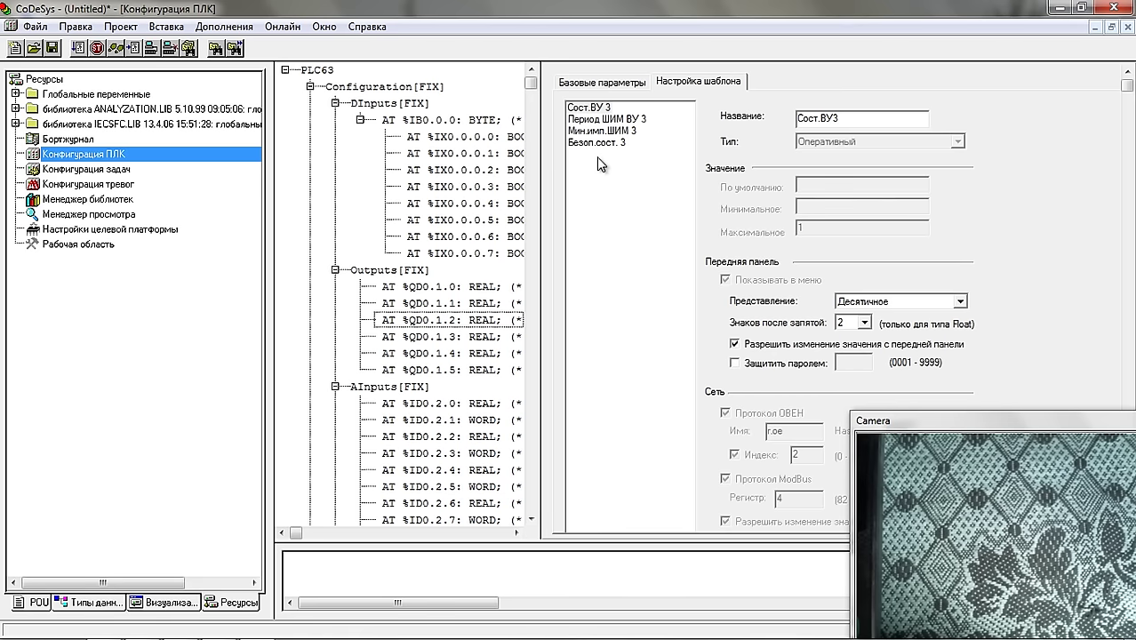
{"action": "left_click", "coordinate": [449, 337]}
Collapse the Outputs, AInputs, MR1_Outputs, Additional, Versions and DInputs modules under Configuration[FIX].
{"action": "scroll", "coordinate": [452, 353], "scroll_direction": "down", "scroll_amount": 4}
{"action": "scroll", "coordinate": [452, 353], "scroll_direction": "down", "scroll_amount": 3}
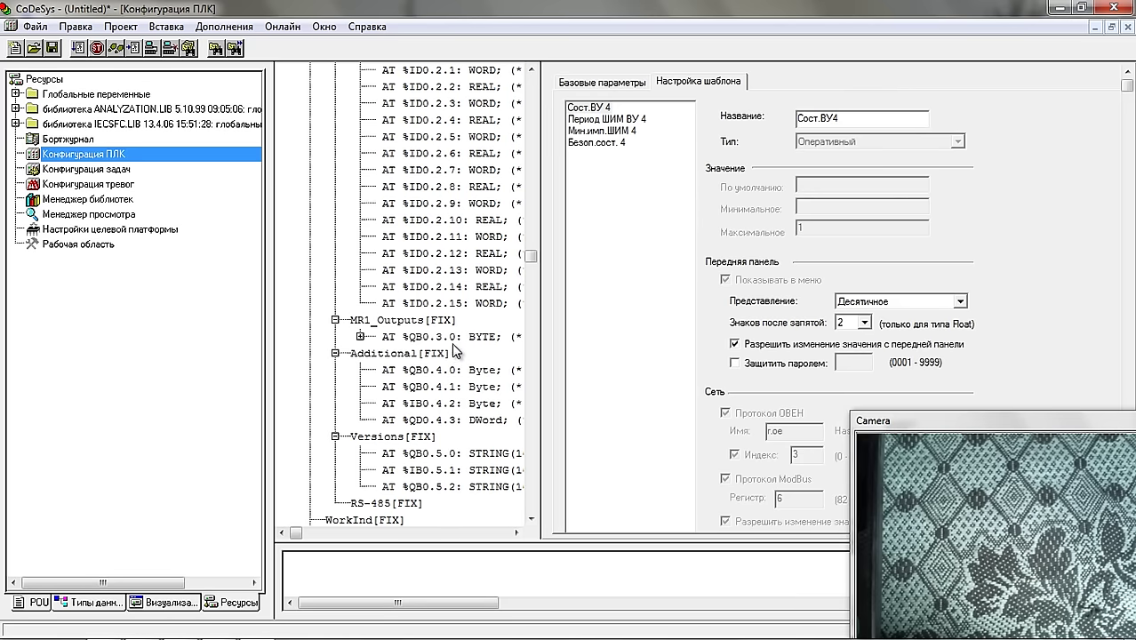
{"action": "scroll", "coordinate": [456, 350], "scroll_direction": "up", "scroll_amount": 8}
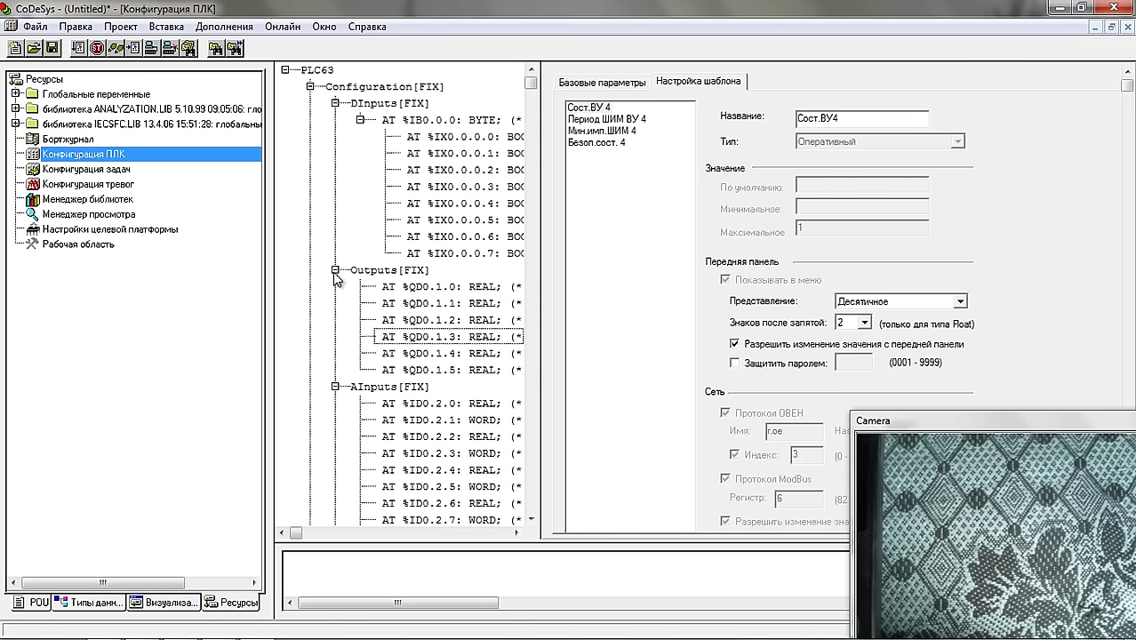
{"action": "left_click", "coordinate": [336, 270]}
{"action": "left_click", "coordinate": [335, 287]}
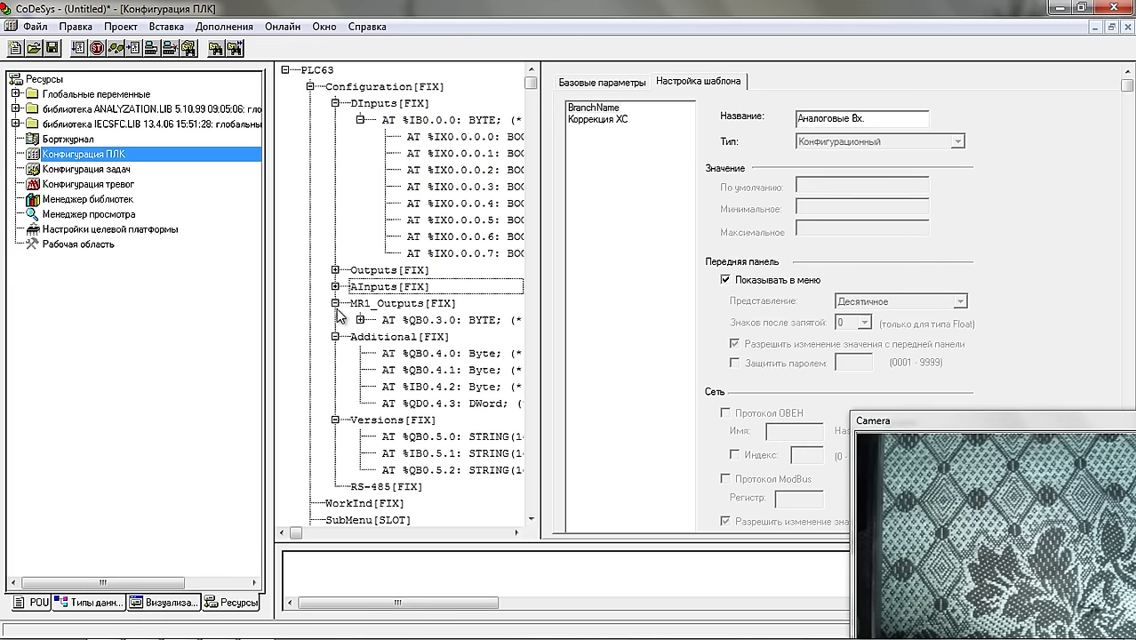
{"action": "left_click", "coordinate": [336, 304]}
{"action": "left_click", "coordinate": [335, 303]}
{"action": "left_click", "coordinate": [335, 320]}
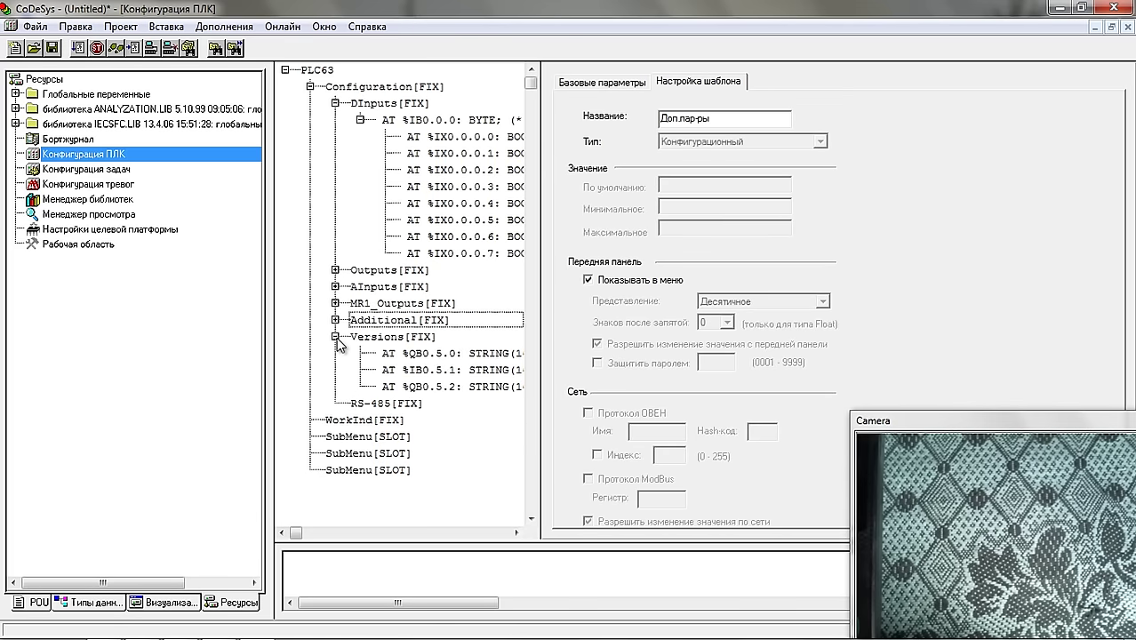
{"action": "left_click", "coordinate": [335, 337]}
{"action": "left_click", "coordinate": [360, 119]}
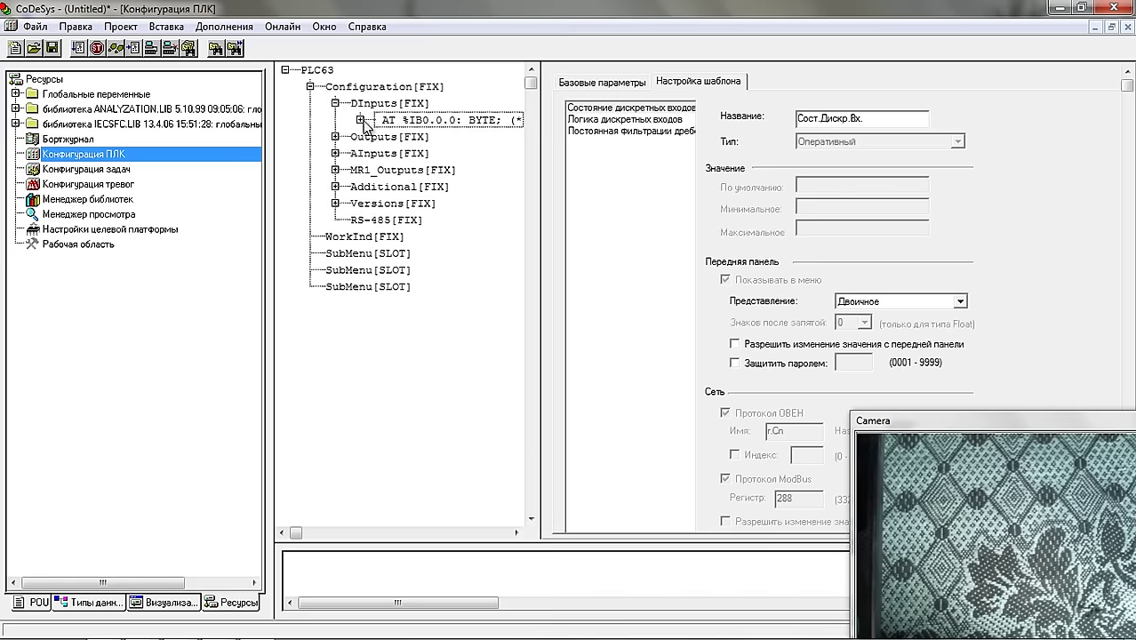
{"action": "left_click", "coordinate": [336, 103]}
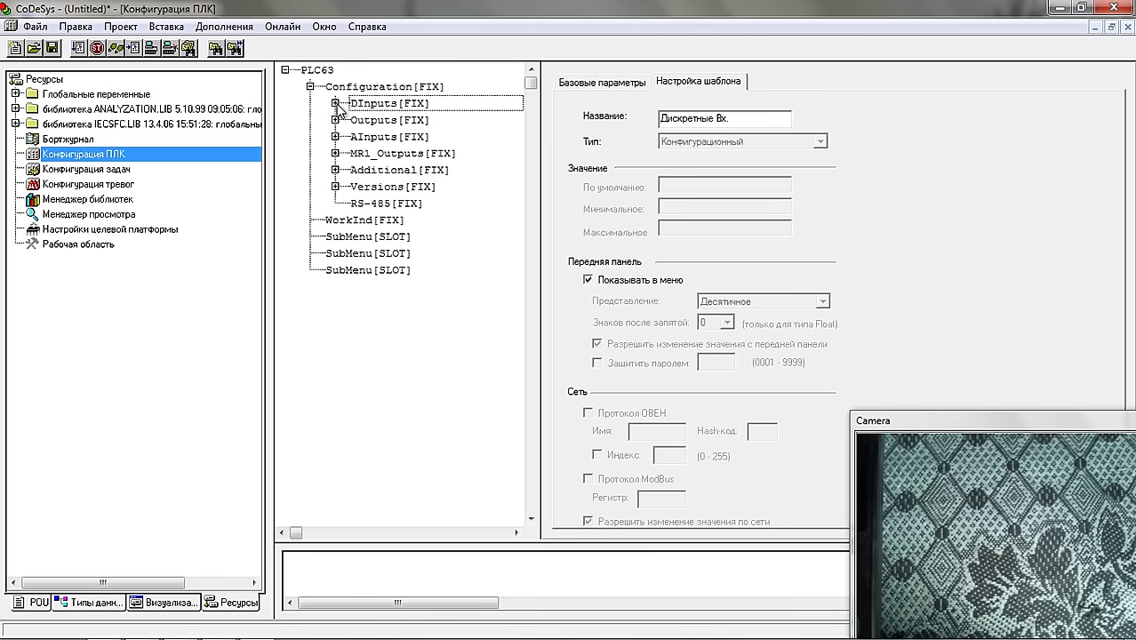